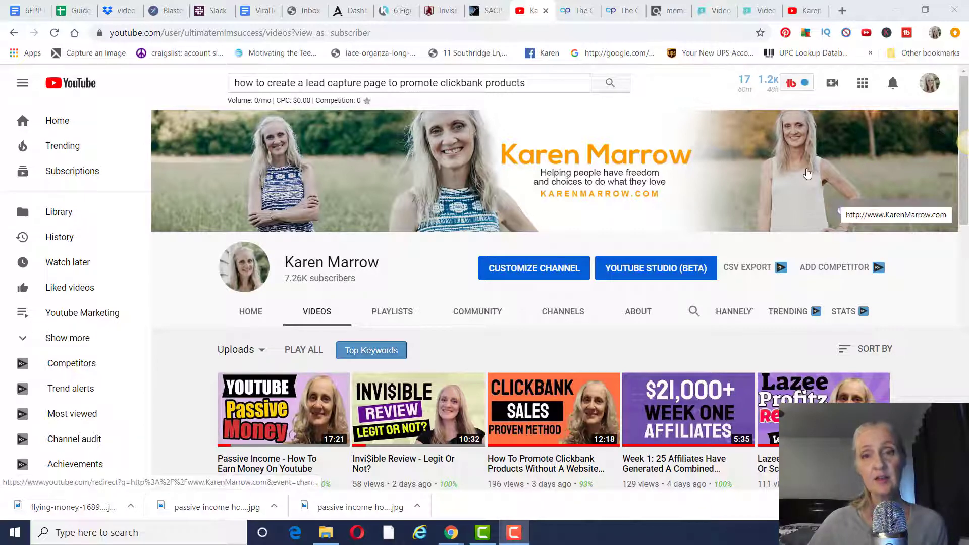
- Switch from the YouTube channel page to the ClickBank Marketplace
click(668, 10)
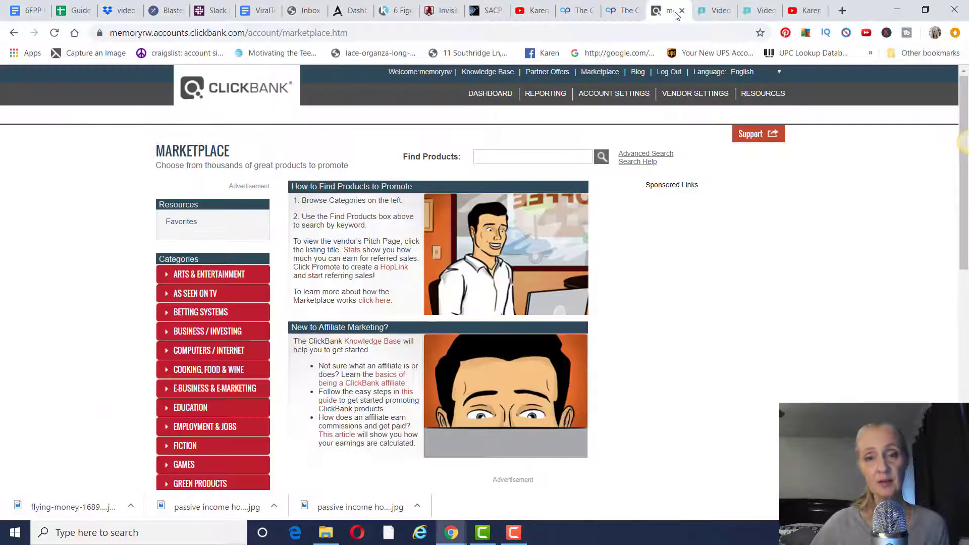
- Search the ClickBank Marketplace for 'video creatox', glancing at YouTube before returning to the result
click(524, 161)
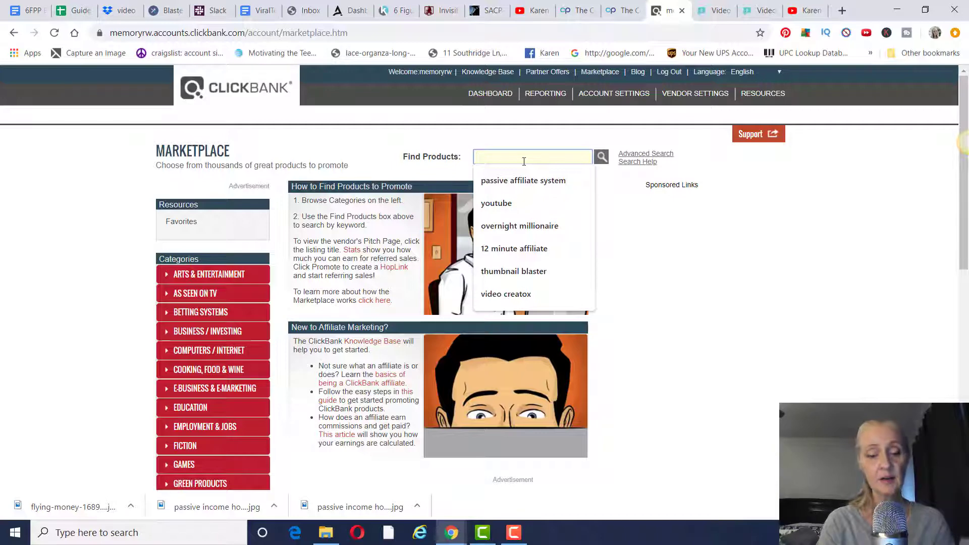
text(video creatox)
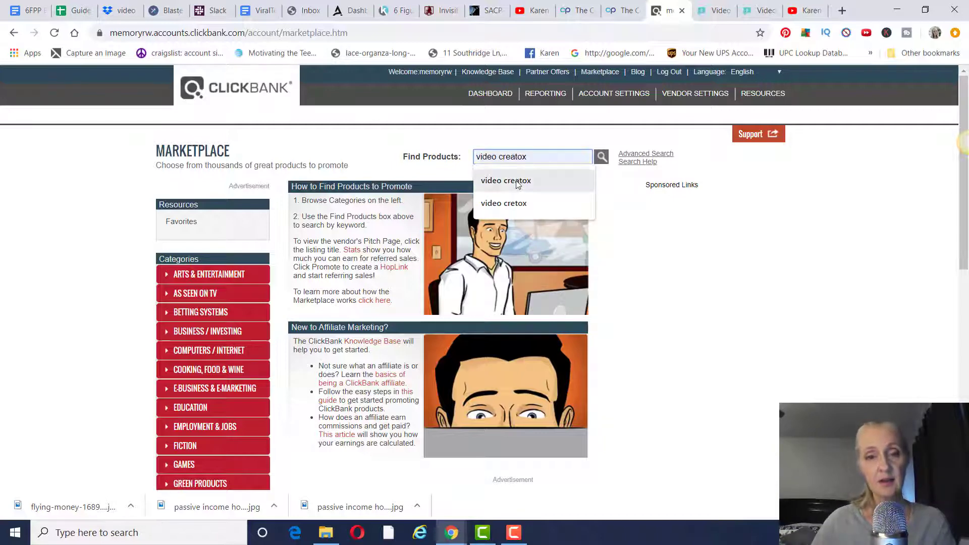
click(516, 180)
click(602, 158)
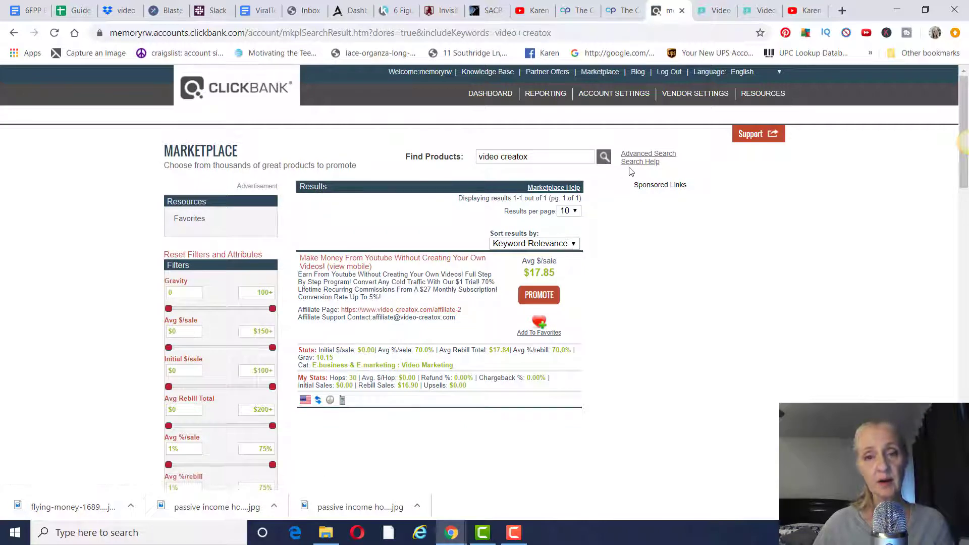
click(808, 11)
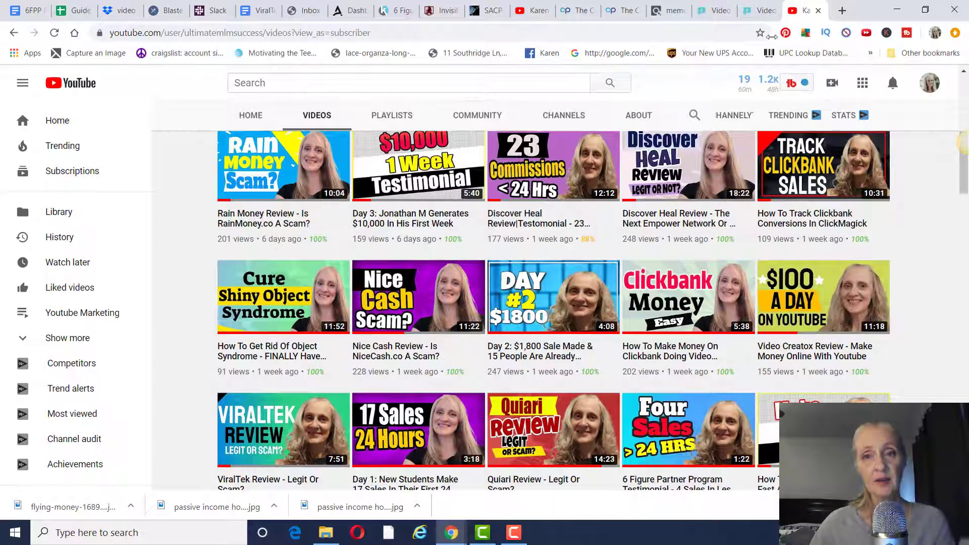
click(670, 12)
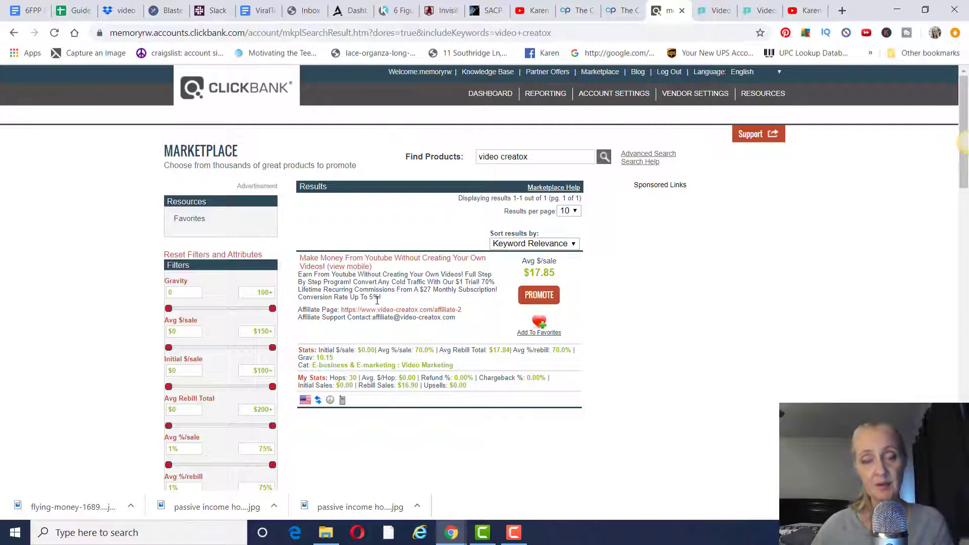
- Read through the Video Creatox affiliate program page, then return to the YouTube channel videos
click(759, 14)
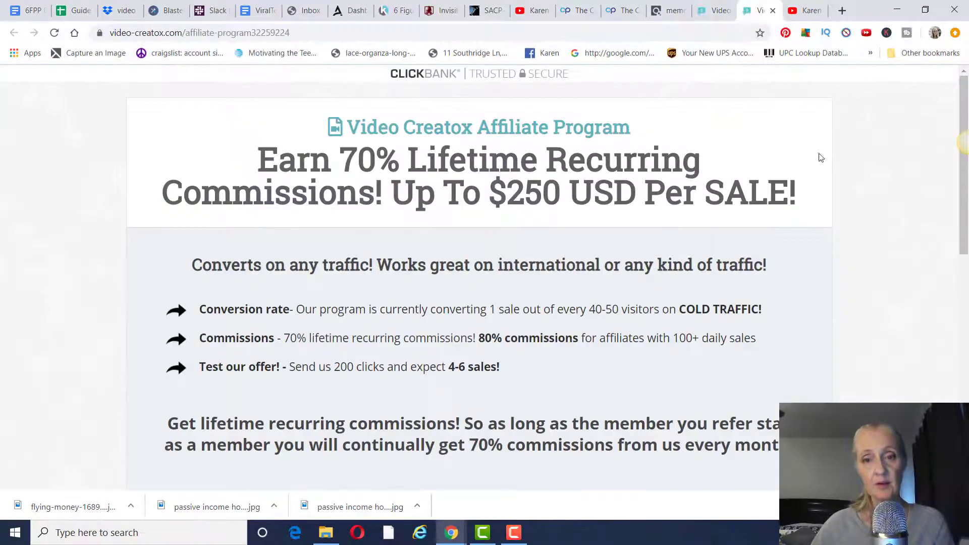
scroll(840, 208, down, 10)
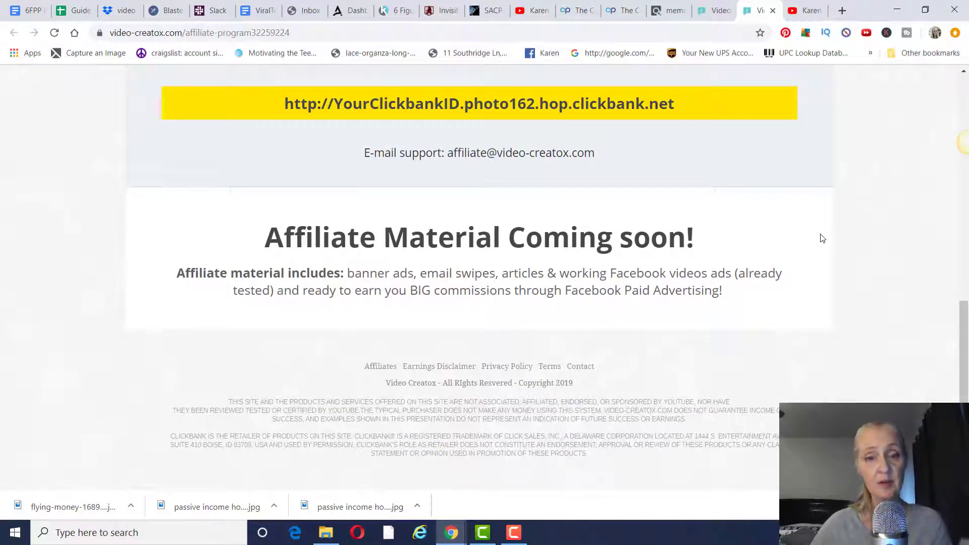
scroll(807, 253, up, 5)
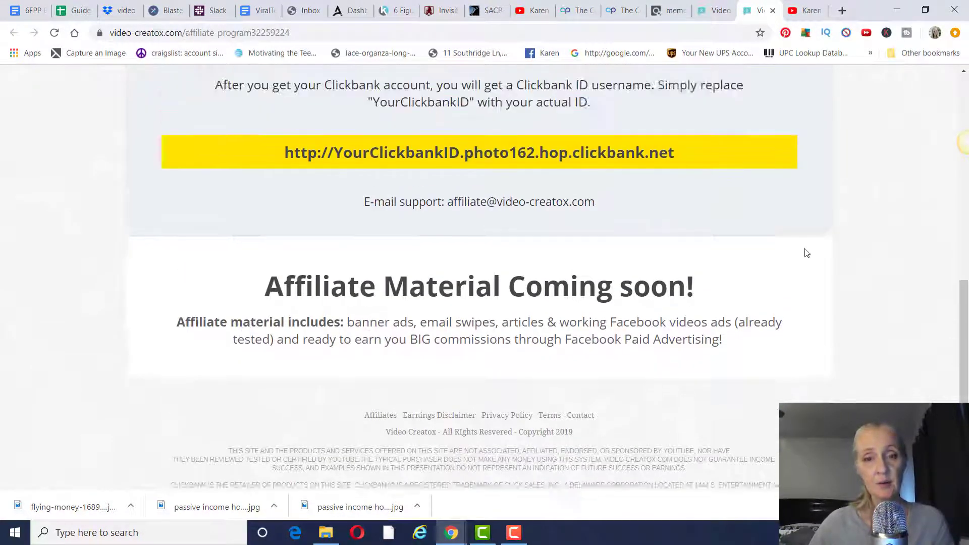
scroll(807, 253, up, 3)
scroll(807, 253, up, 1)
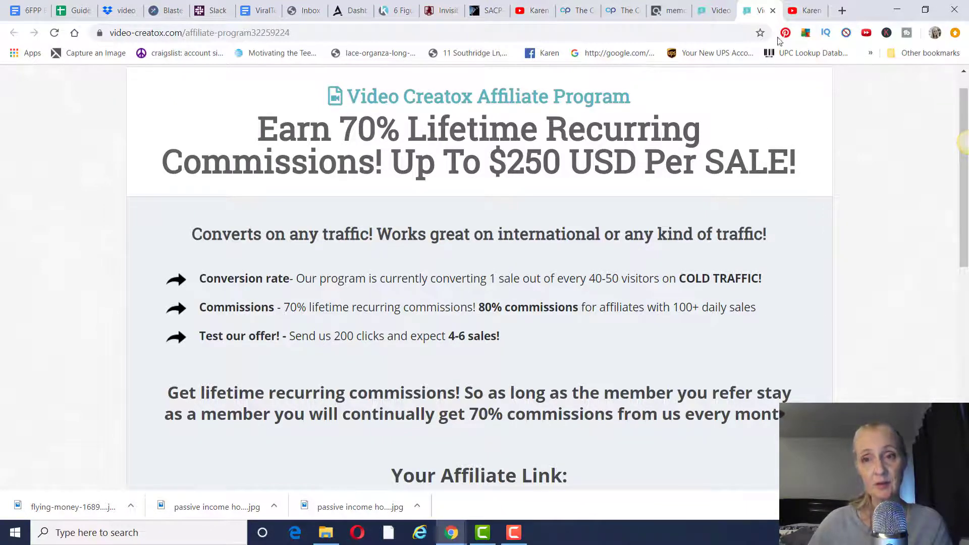
click(808, 10)
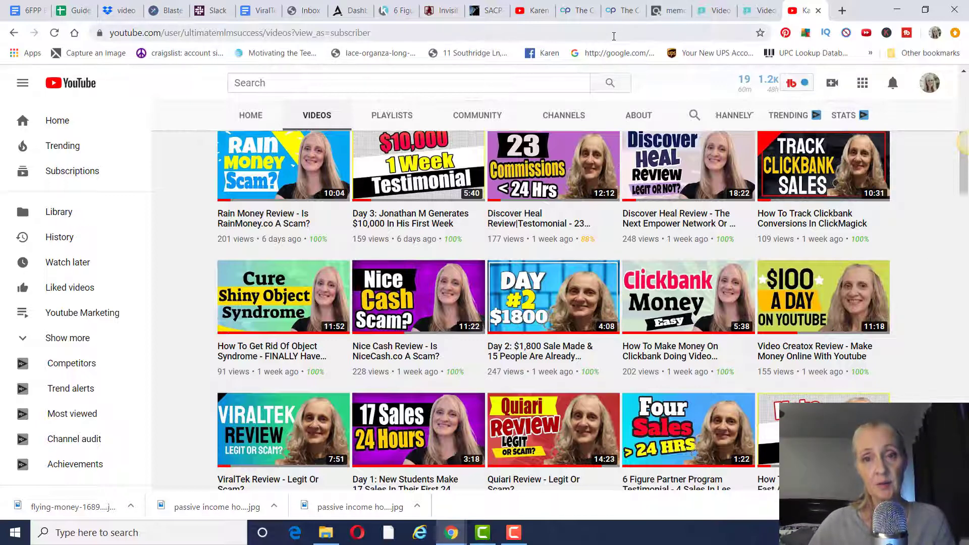
- Go to The Conversion Pros and open Autoresponder under TCP Marketing Suite
click(579, 15)
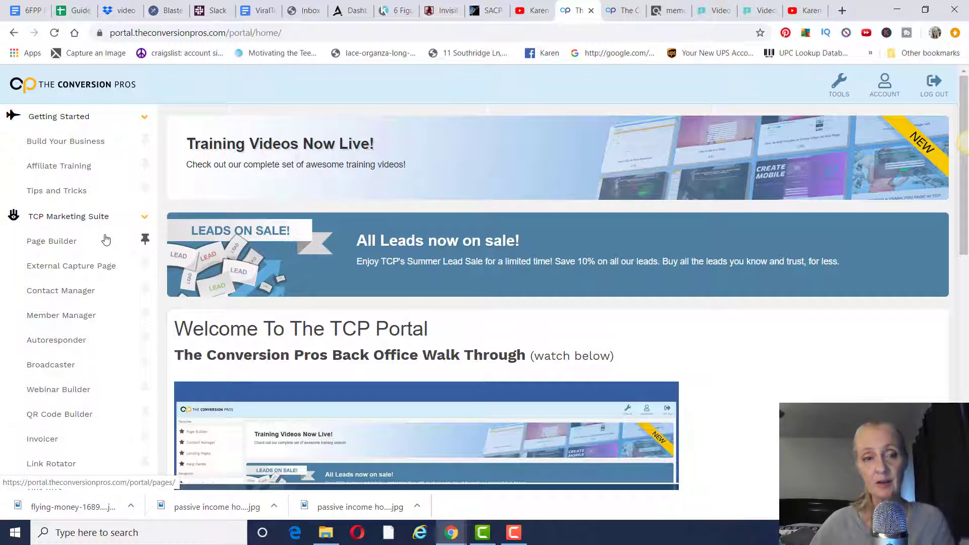
scroll(106, 239, down, 1)
scroll(106, 240, down, 1)
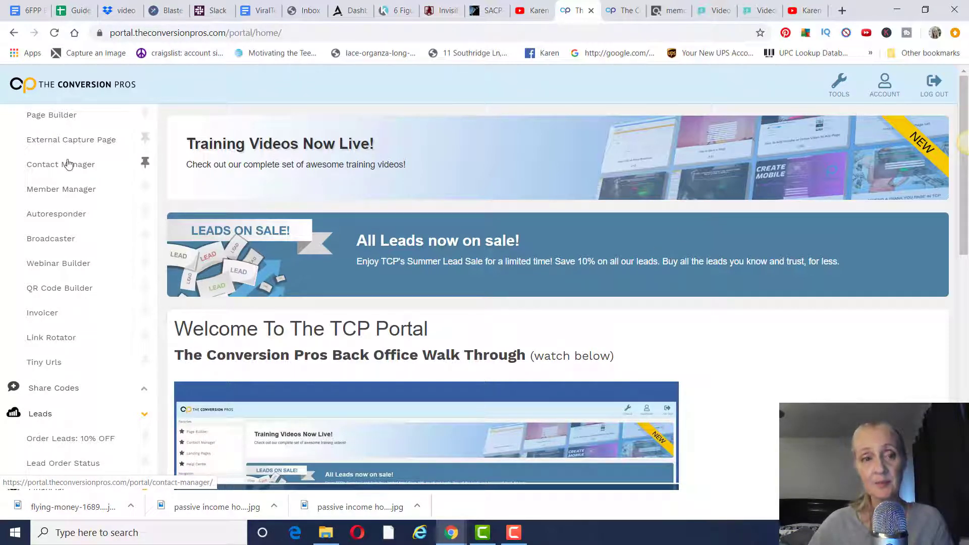
scroll(81, 241, up, 2)
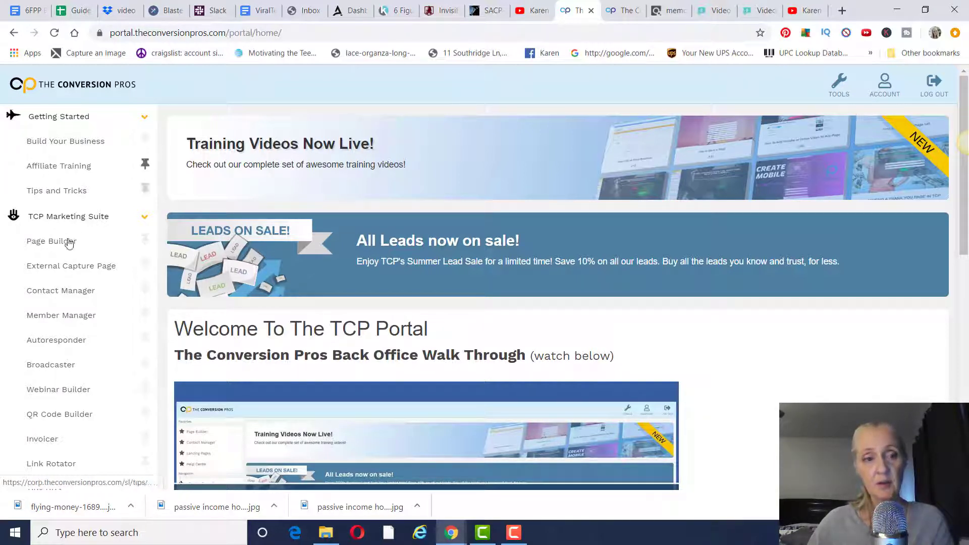
scroll(72, 250, down, 1)
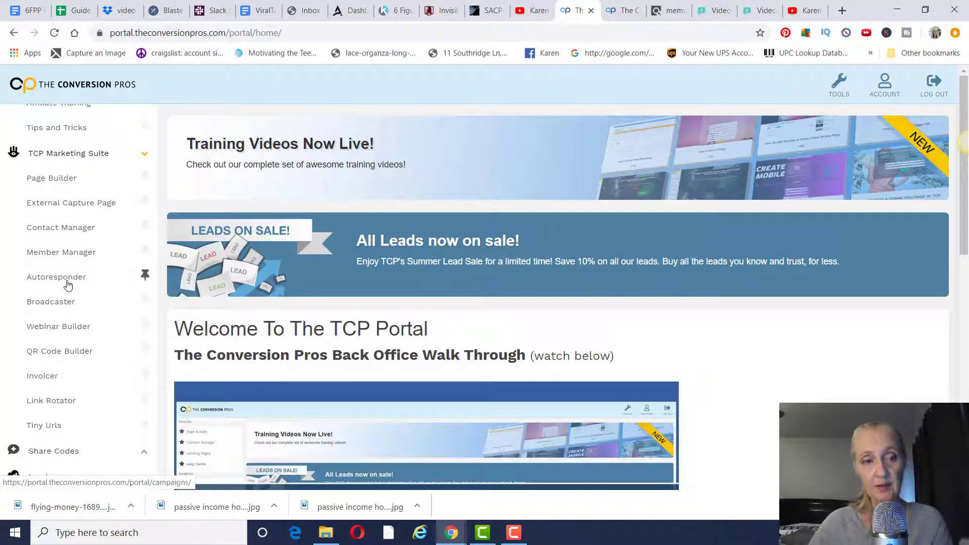
click(68, 285)
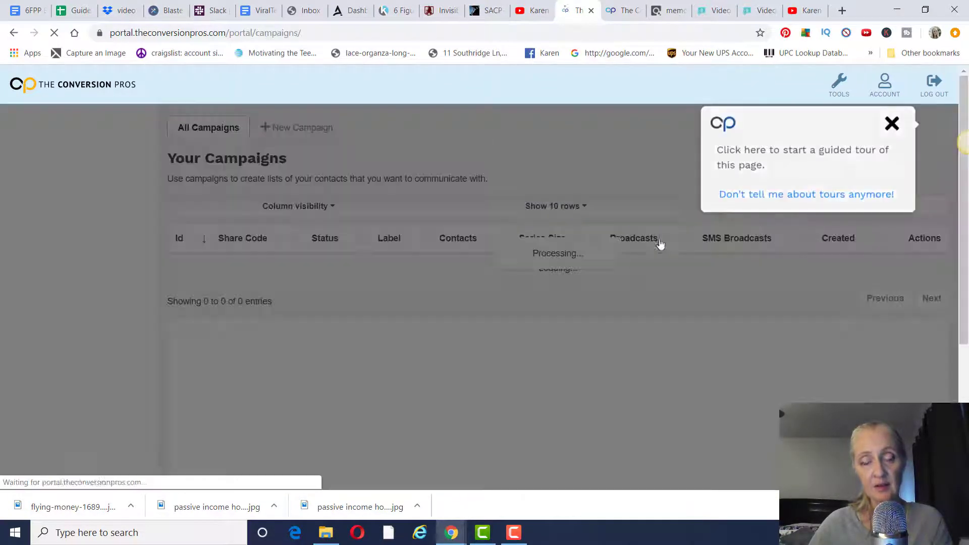
- Start a new email campaign labelled 'Video Creatox'
click(892, 124)
click(305, 136)
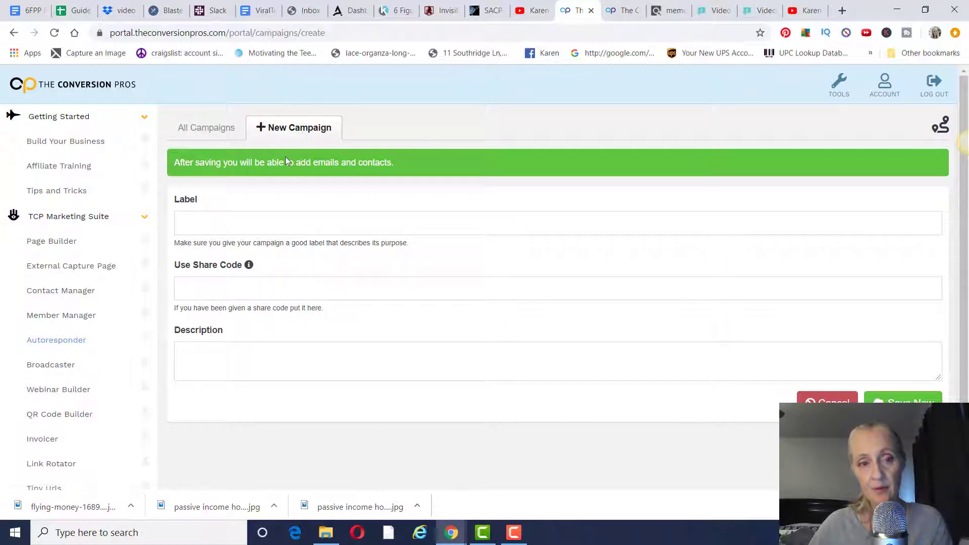
click(255, 224)
click(235, 255)
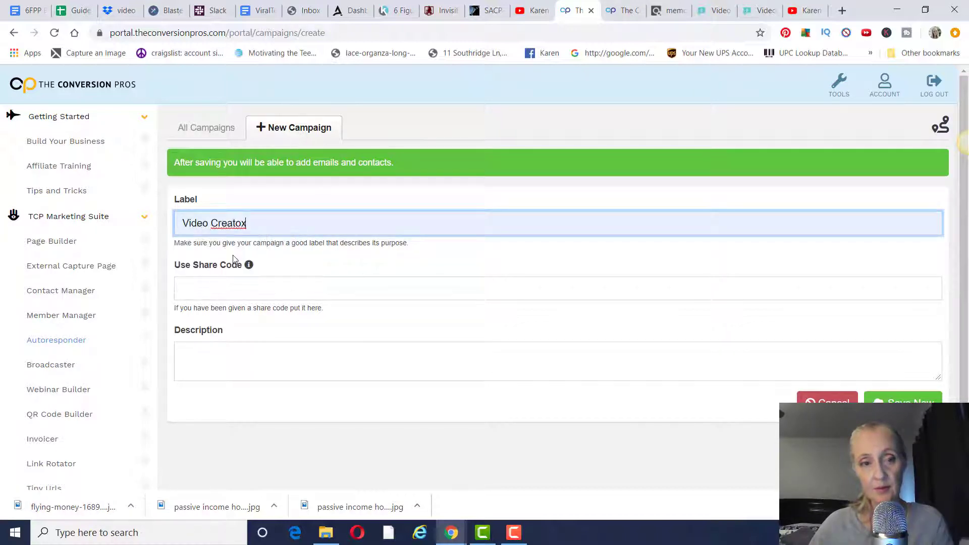
click(222, 283)
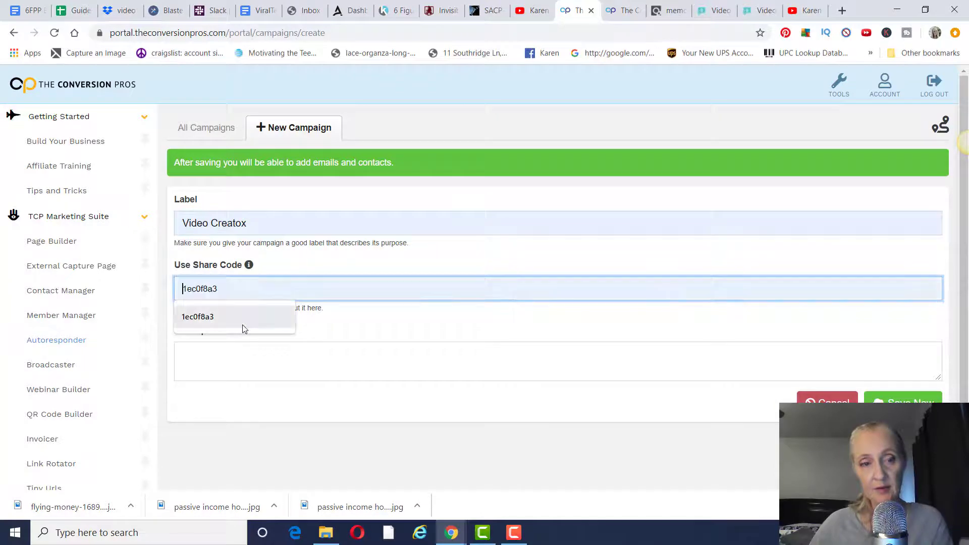
- Review the Video Creatox sales, affiliate and ClickBank pages, then return to the campaign form
click(733, 14)
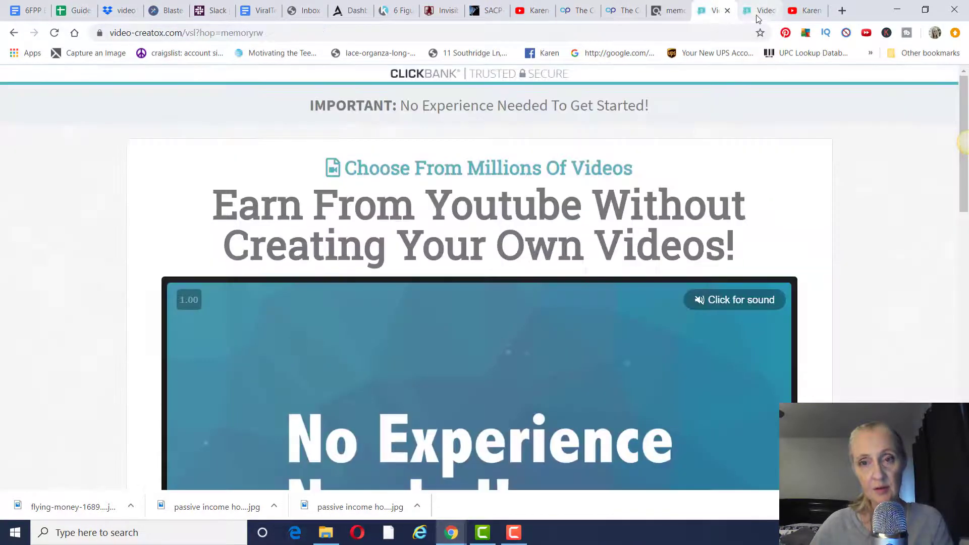
scroll(722, 227, down, 7)
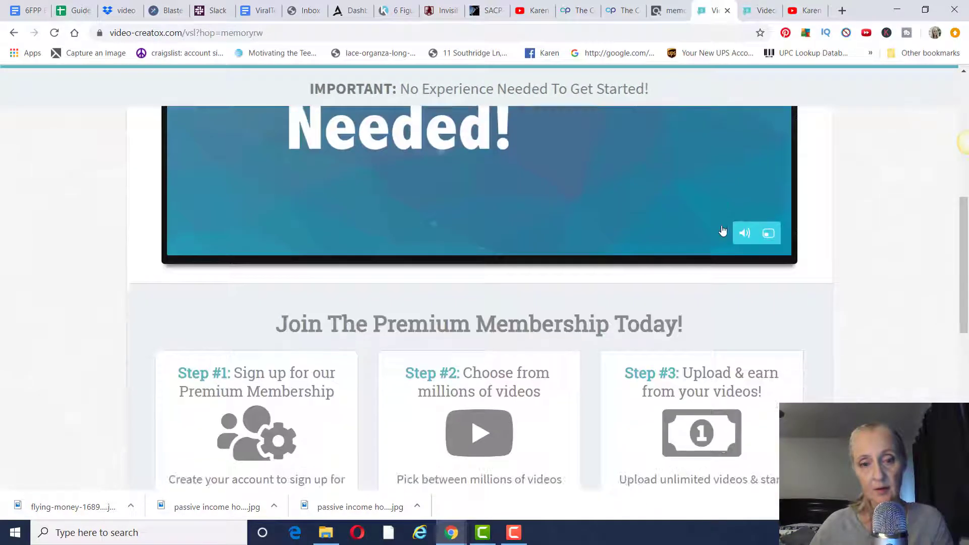
scroll(723, 231, down, 8)
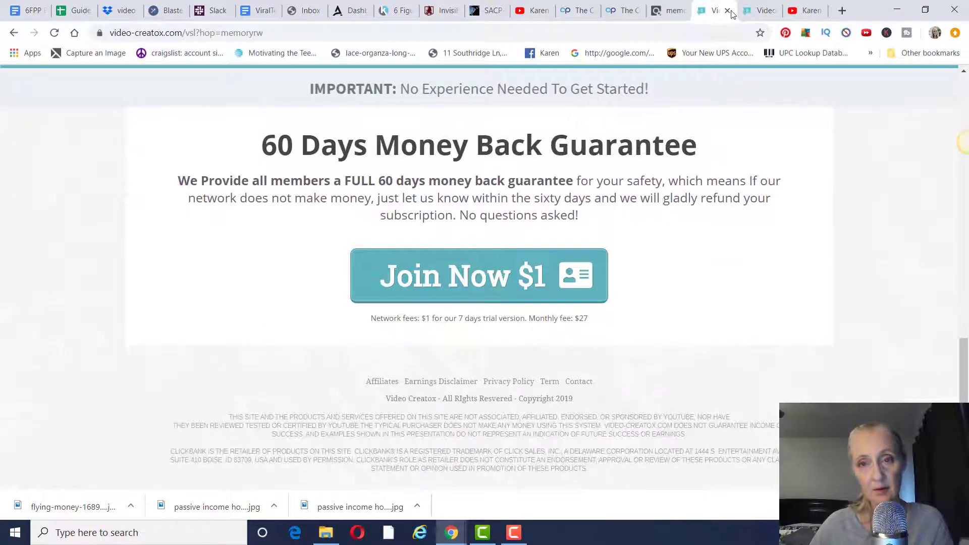
click(763, 10)
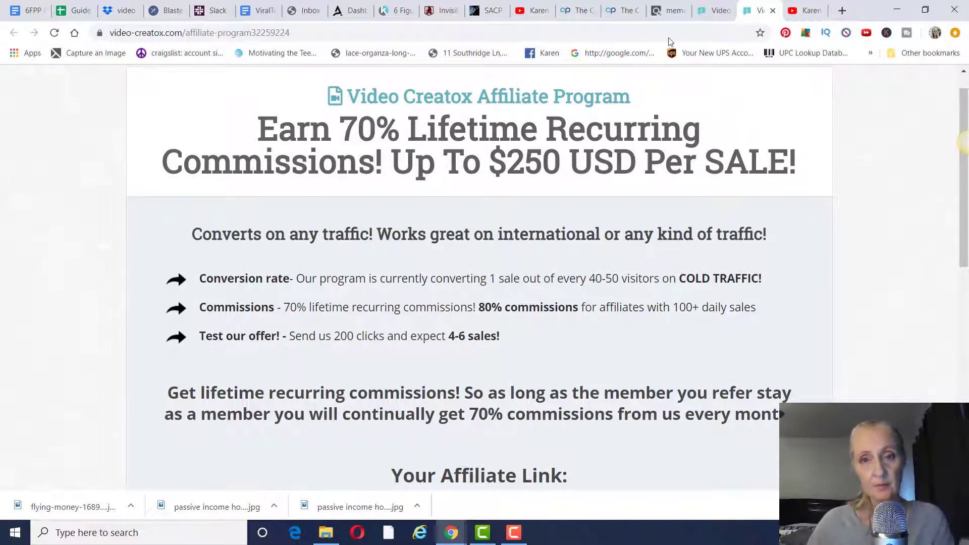
click(664, 10)
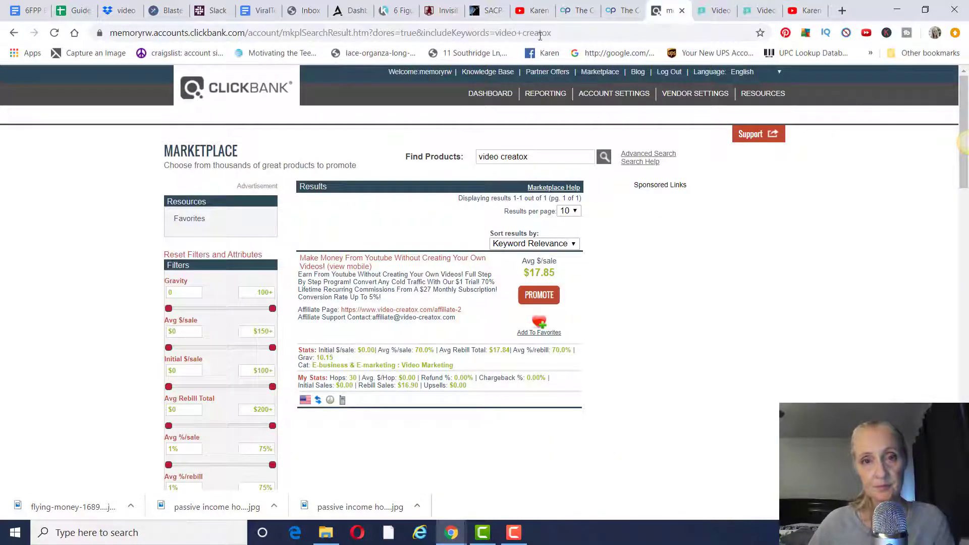
click(576, 10)
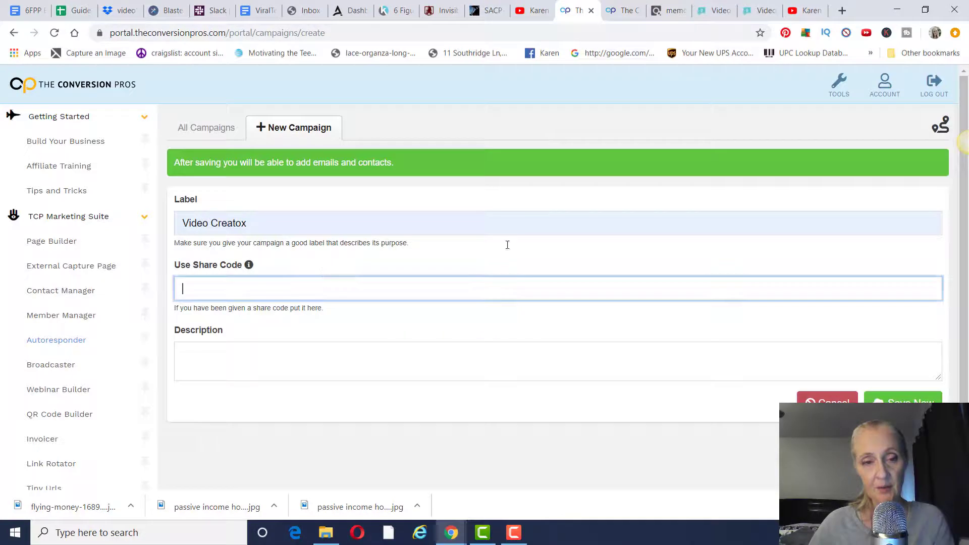
- Save the campaign with description 'How to create a full time income with youtube without creating videos.'
click(265, 349)
text(How t)
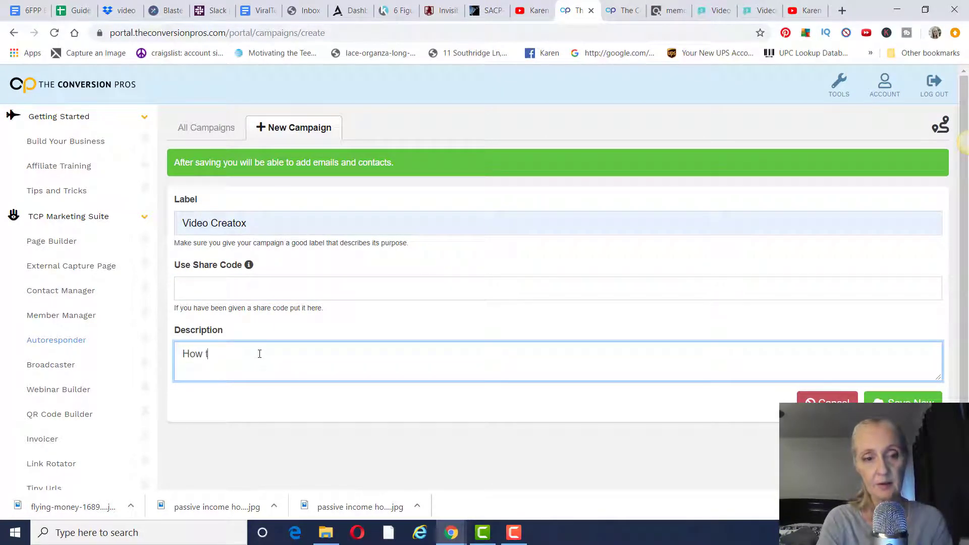
text(o create a full time income)
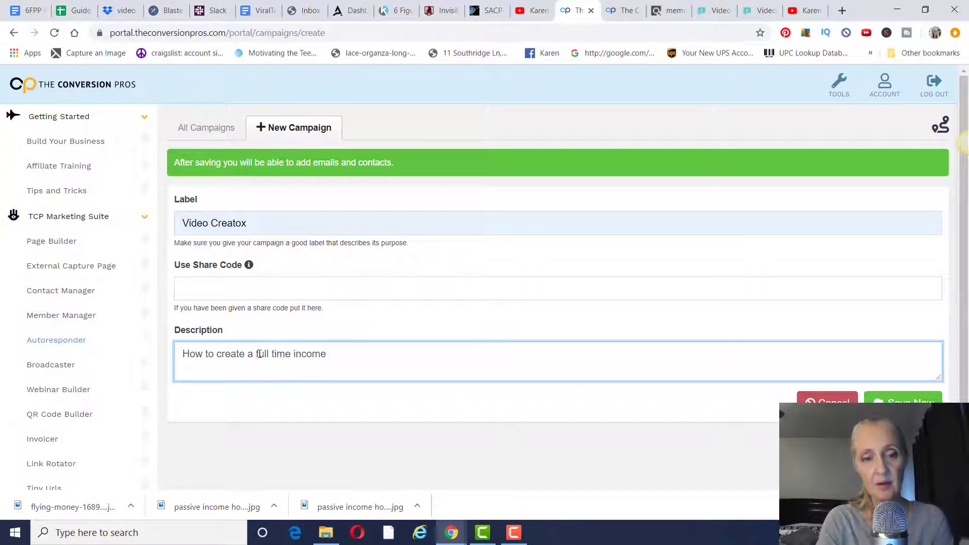
text( with youtube )
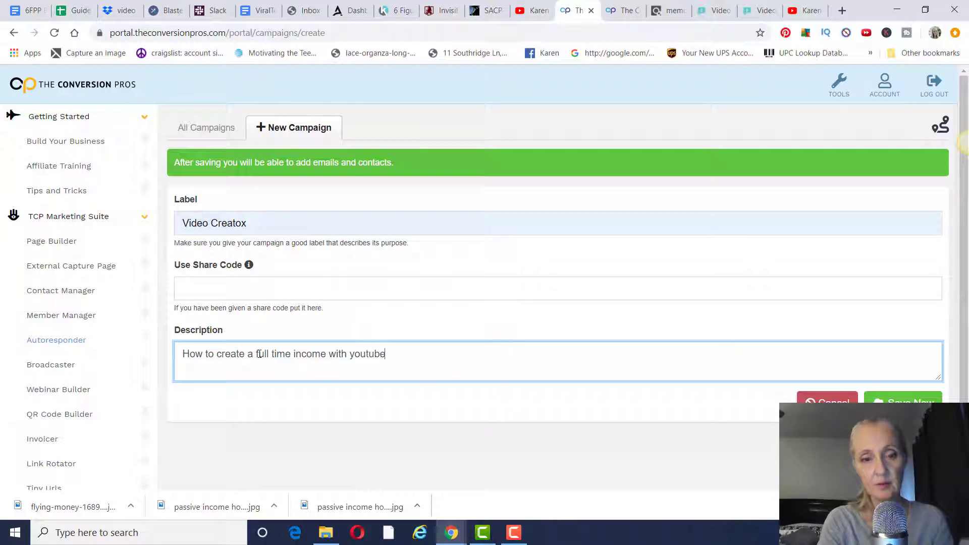
text(wi)
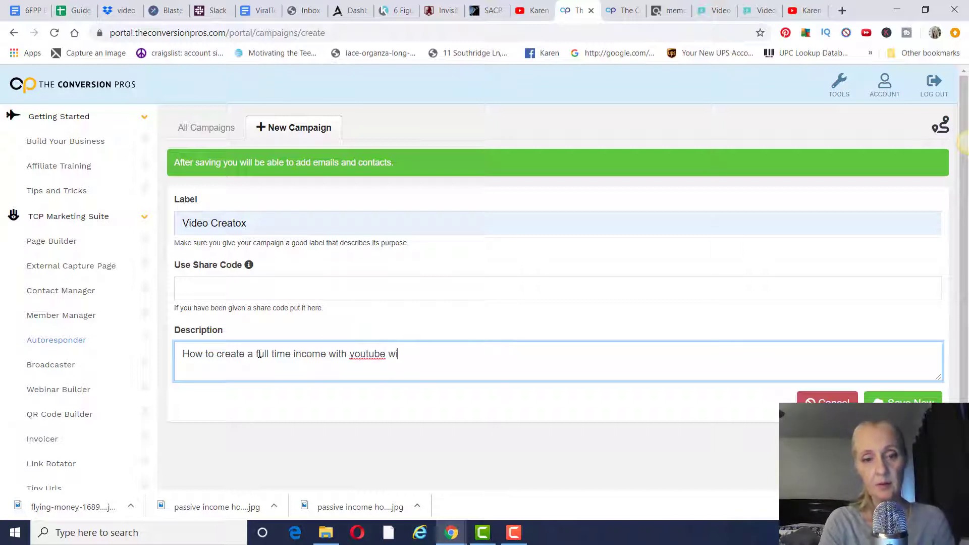
text(thout creating videos.)
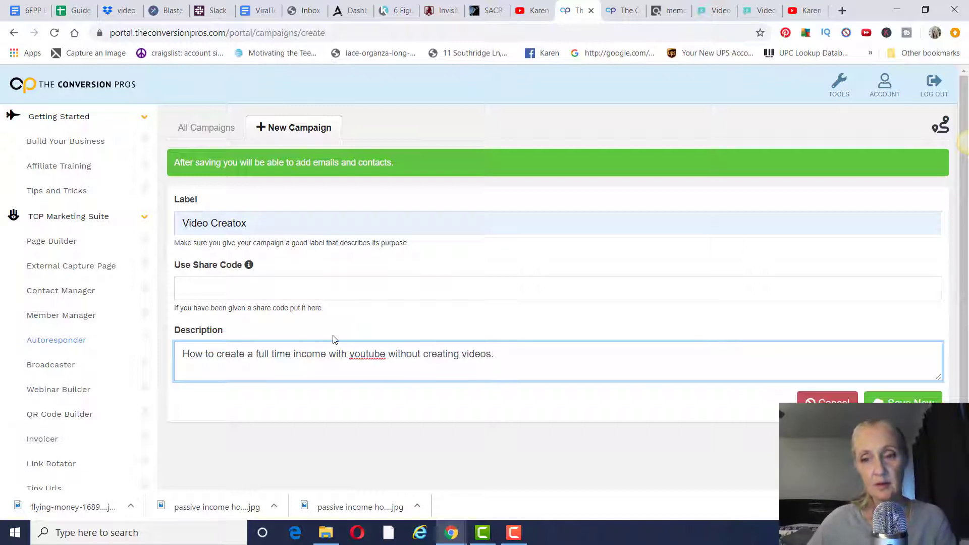
click(901, 399)
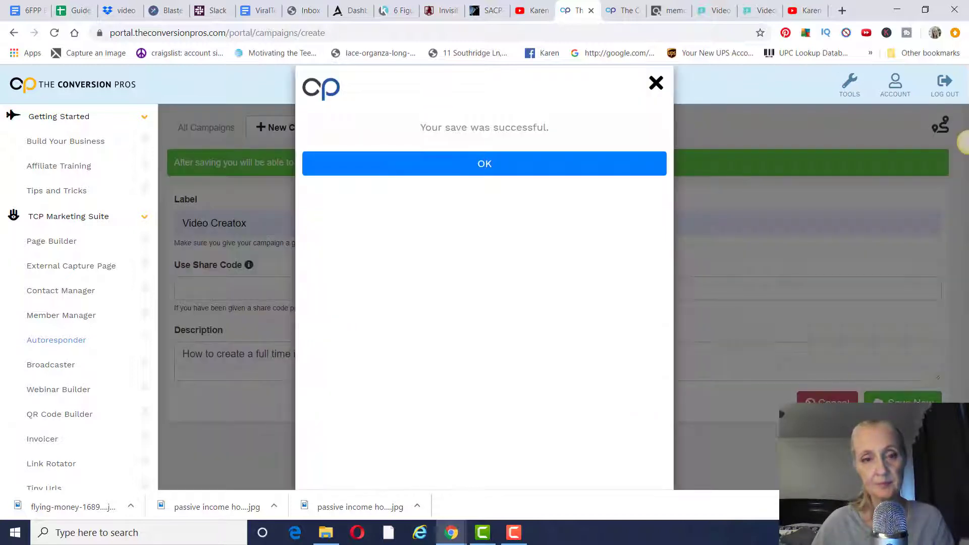
click(584, 175)
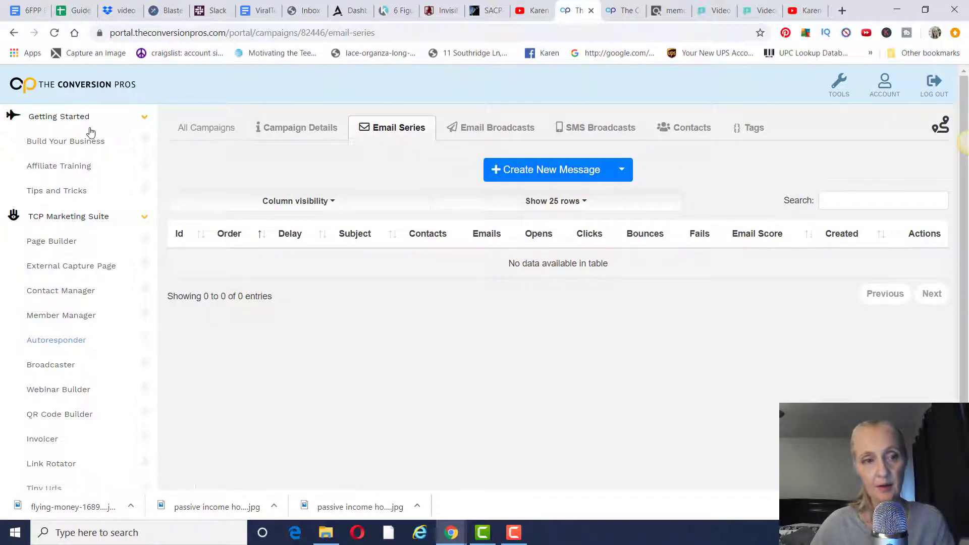
- Open Page Builder's Create Page tab and browse the lead capture page templates
click(59, 243)
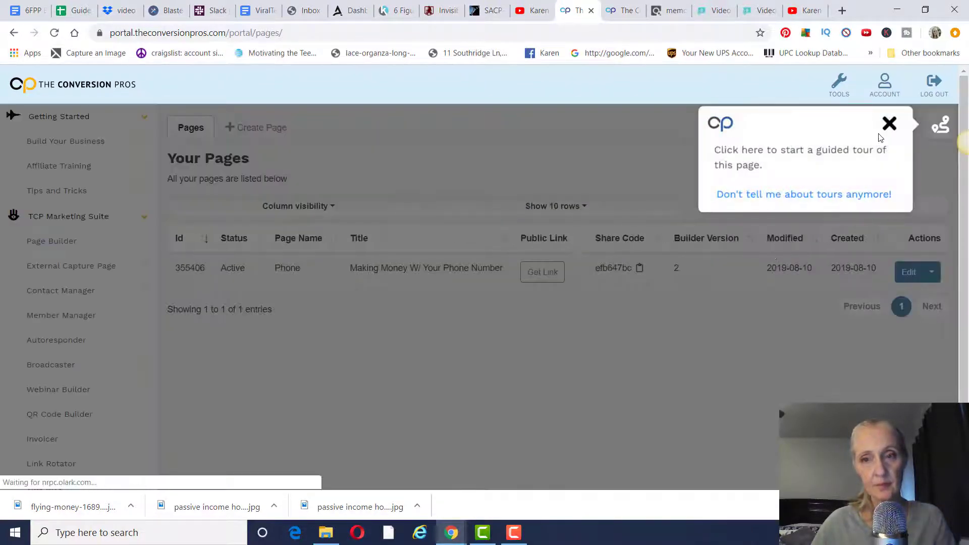
click(890, 123)
click(245, 130)
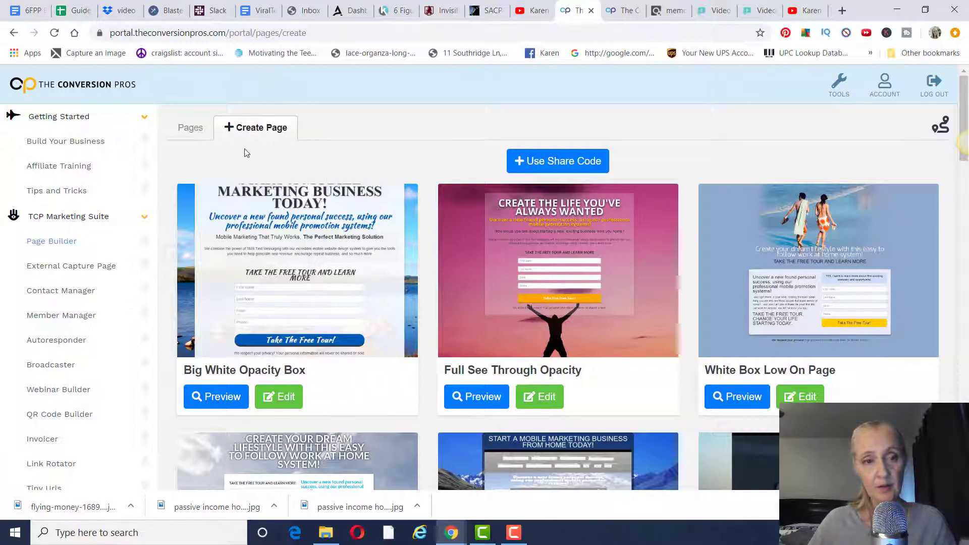
scroll(514, 210, down, 14)
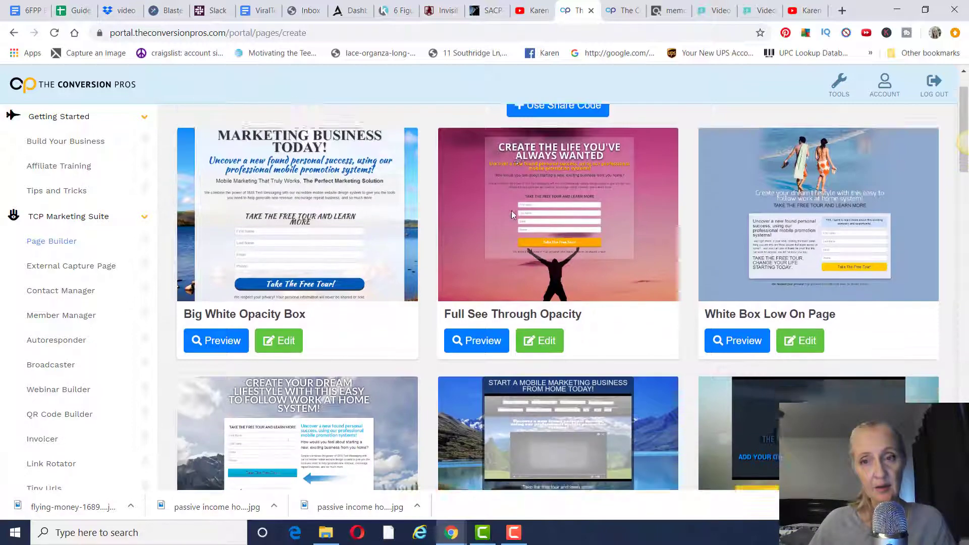
scroll(506, 211, down, 14)
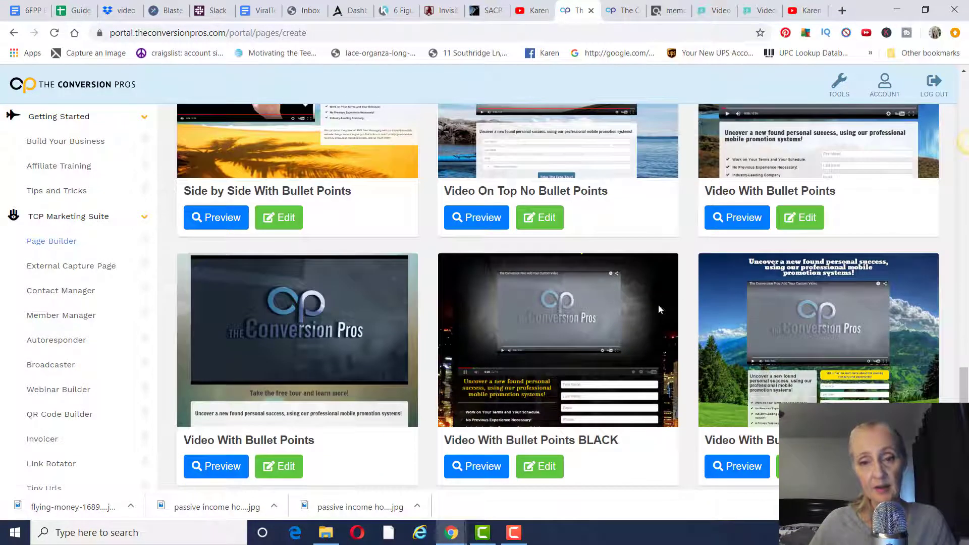
scroll(588, 287, down, 3)
scroll(581, 282, up, 15)
scroll(580, 281, down, 6)
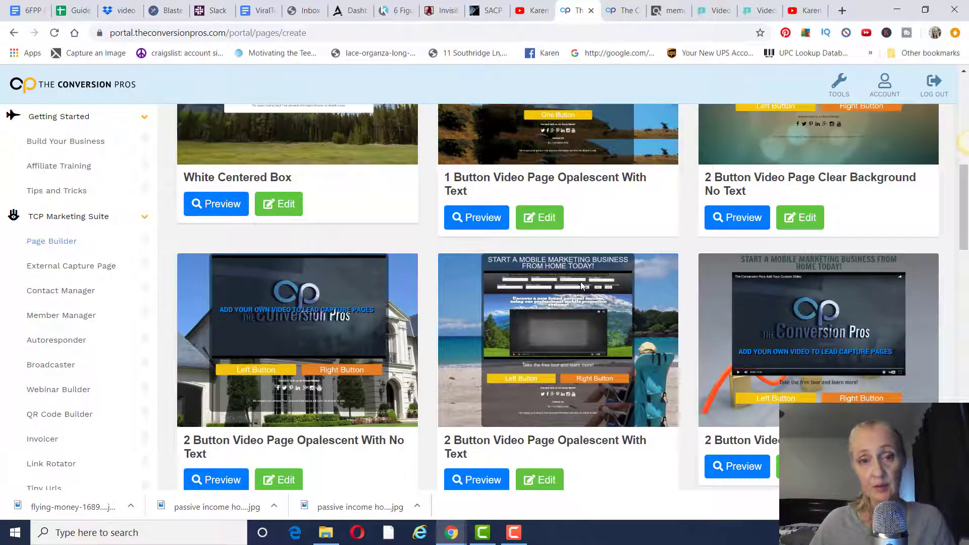
scroll(581, 285, up, 10)
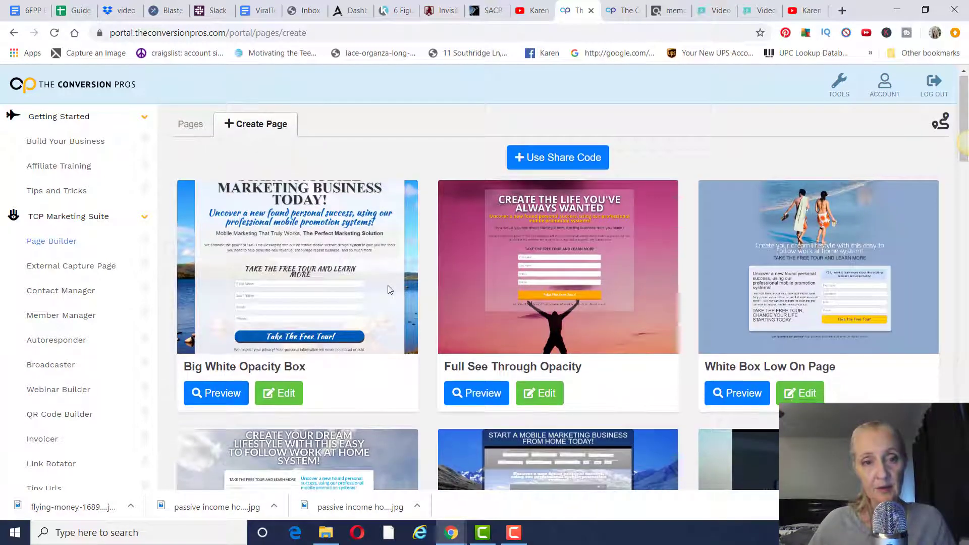
scroll(354, 303, down, 1)
- Edit the Big White Opacity Box template, titling it 'Video Creatox' with page name 'video-creatox'
click(279, 333)
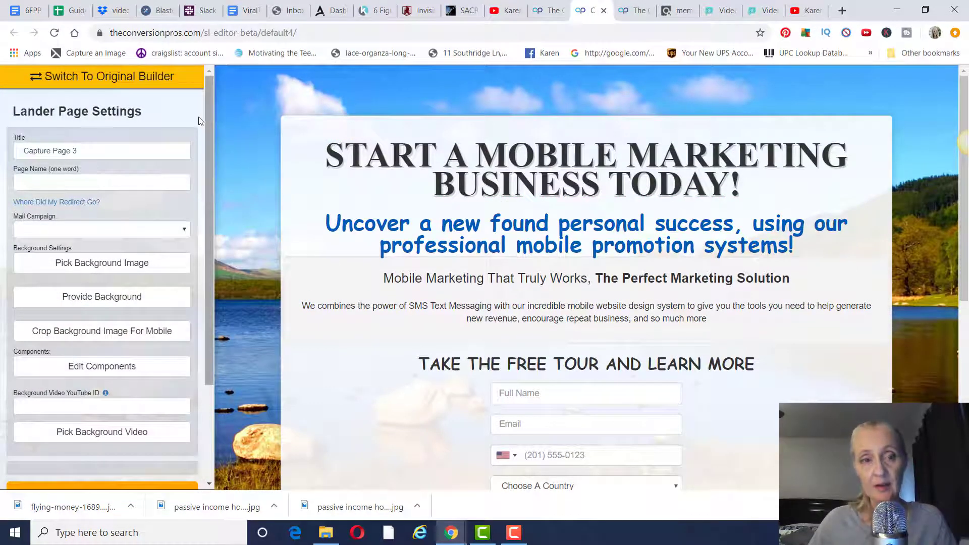
drag(84, 151, 1, 148)
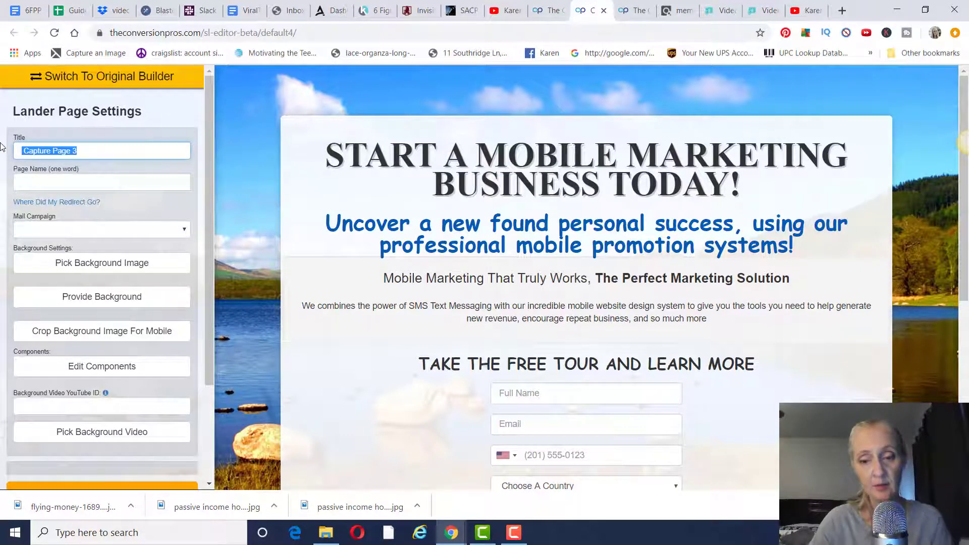
key(BackSpace)
text(v)
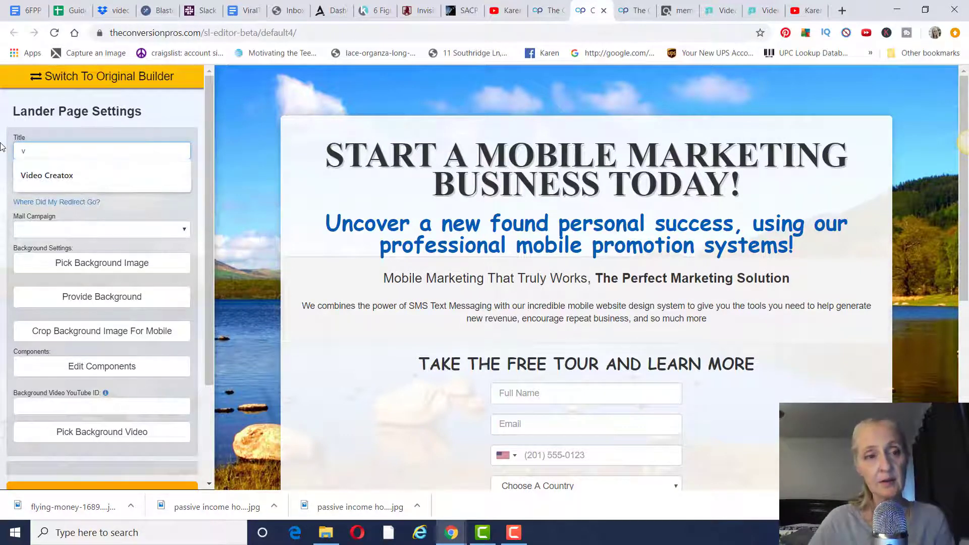
click(48, 175)
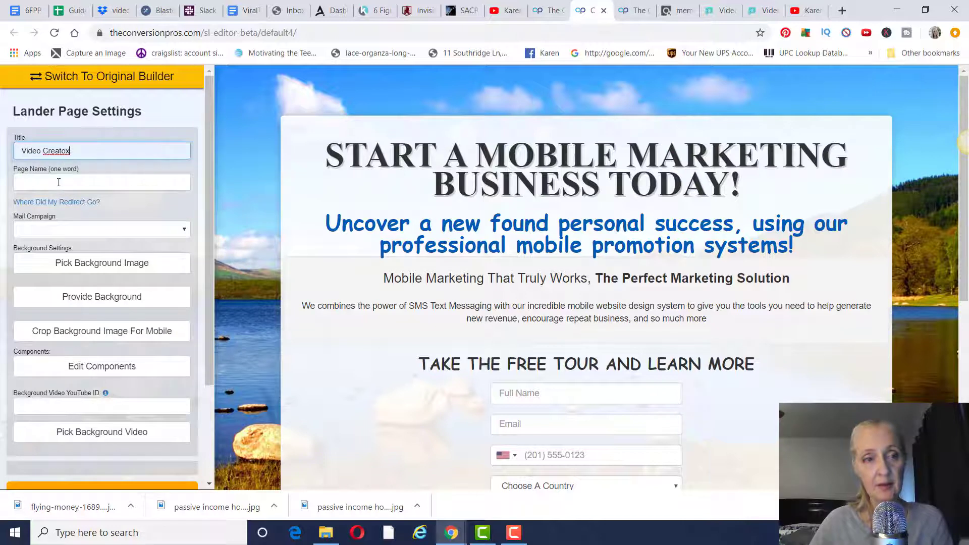
click(59, 182)
click(54, 211)
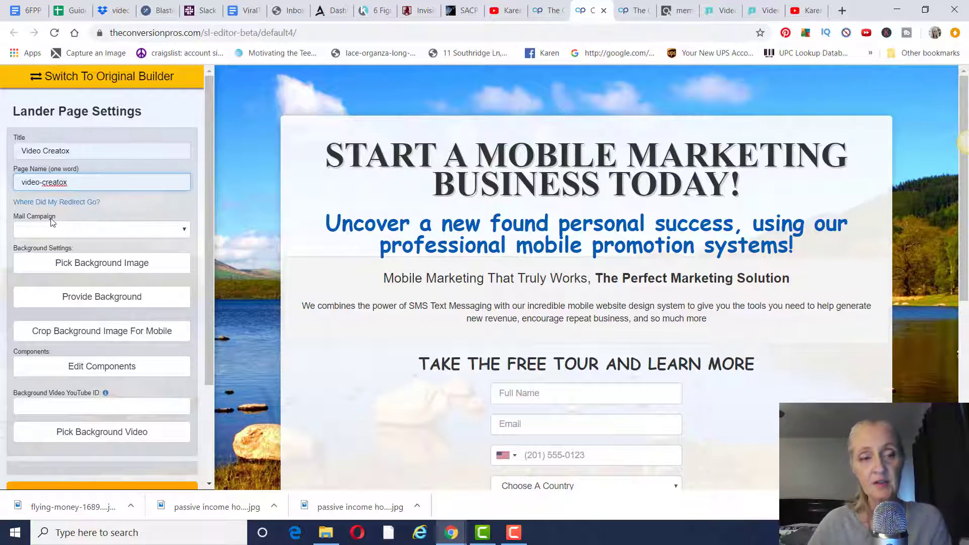
- Attach the Video Creatox mail campaign to the page and save the lander
click(183, 232)
click(156, 250)
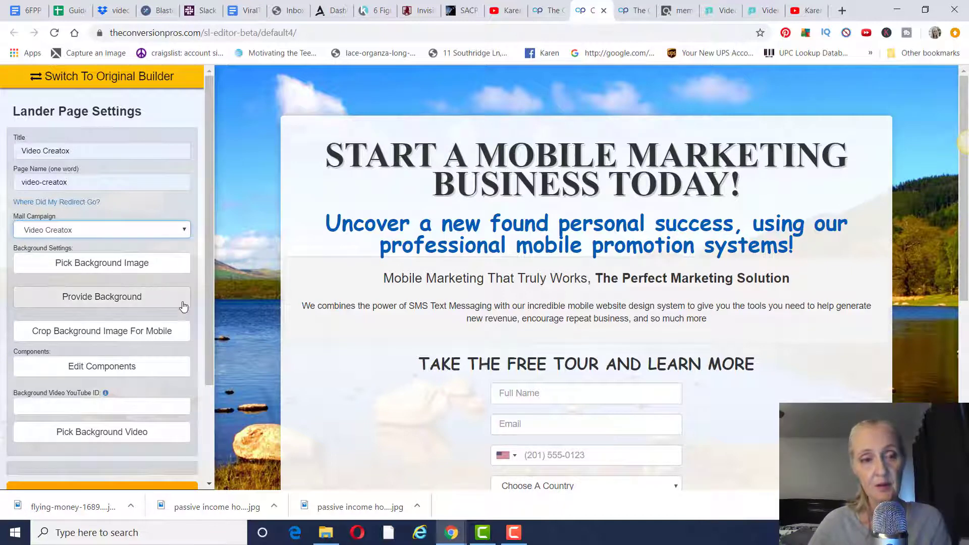
scroll(168, 275, down, 3)
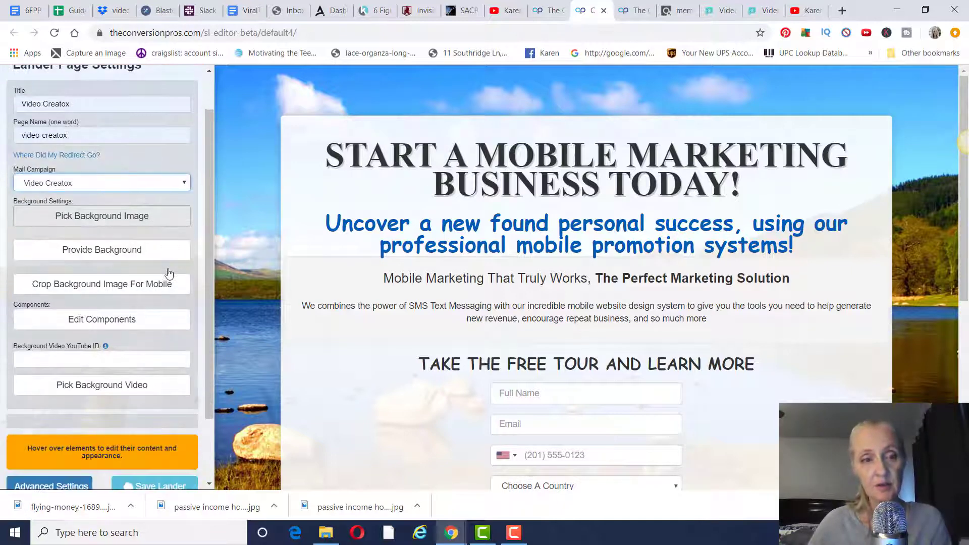
click(172, 410)
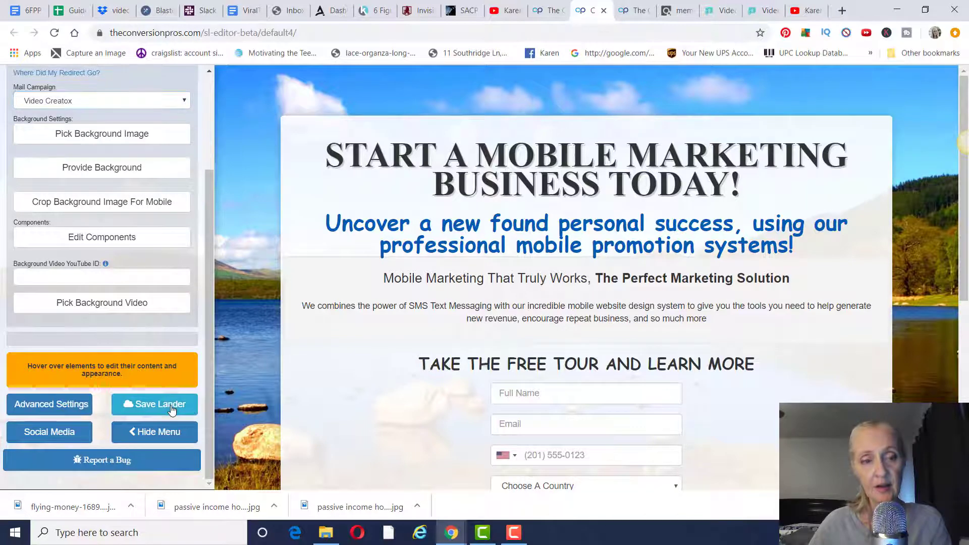
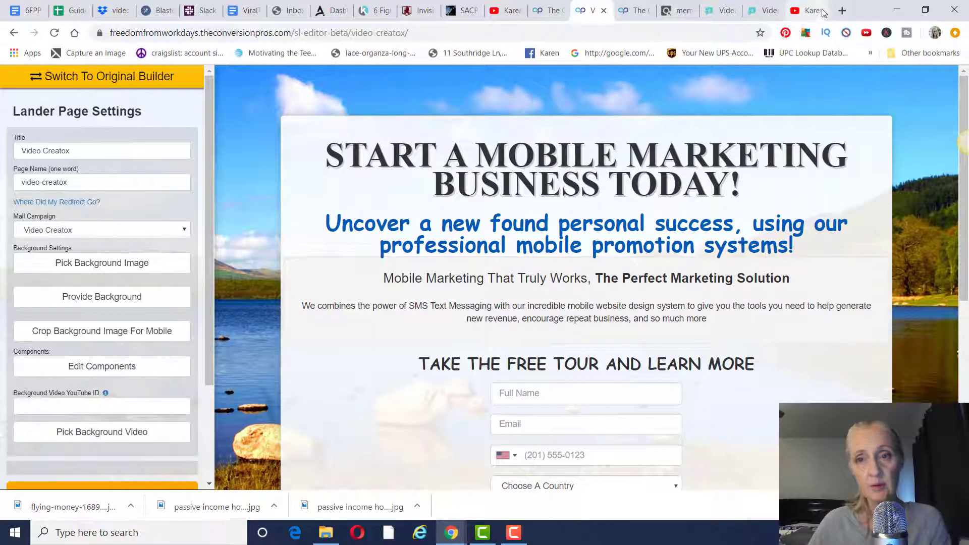
- Open a new browser tab alongside the Video Creatox lander editor
click(842, 14)
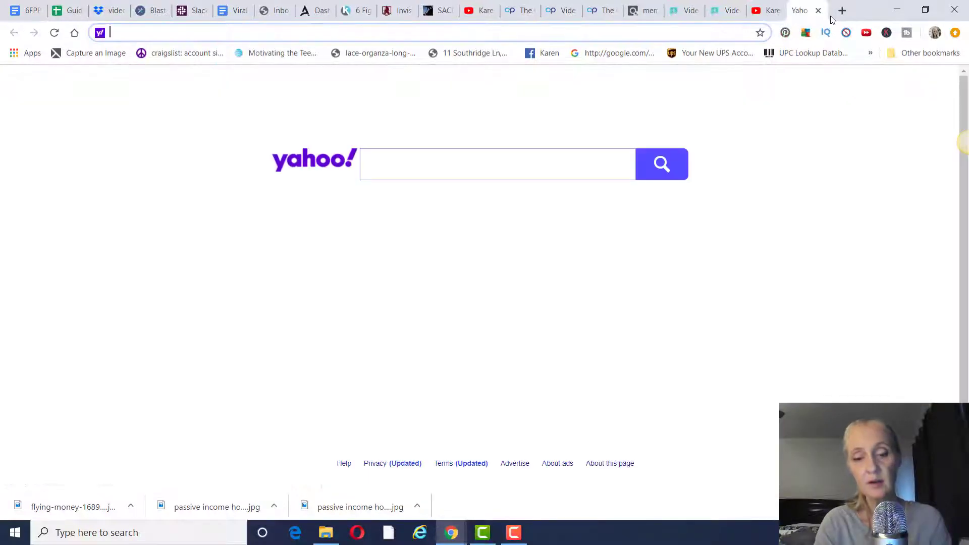
- Search Google for 'flying money' and show the image results
text(google.com)
key(Return)
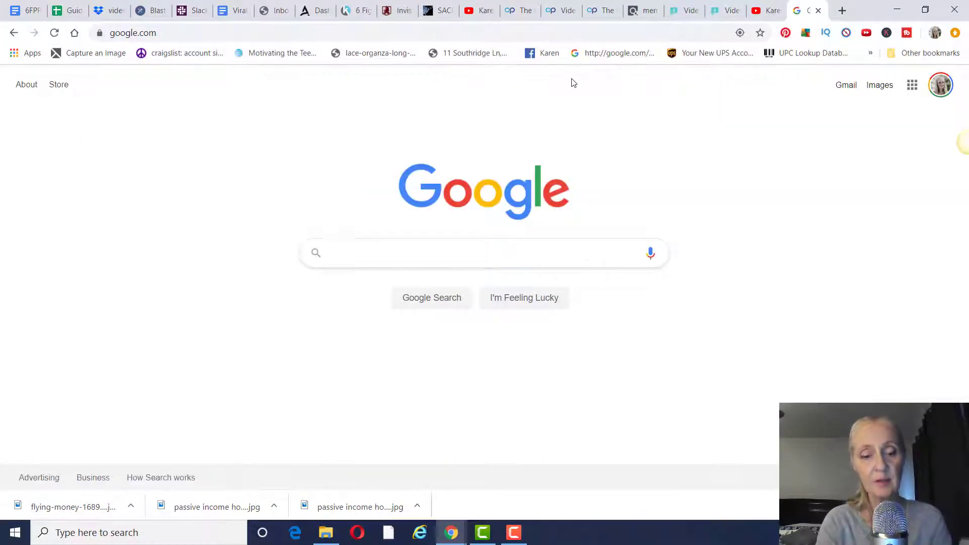
text(flying m)
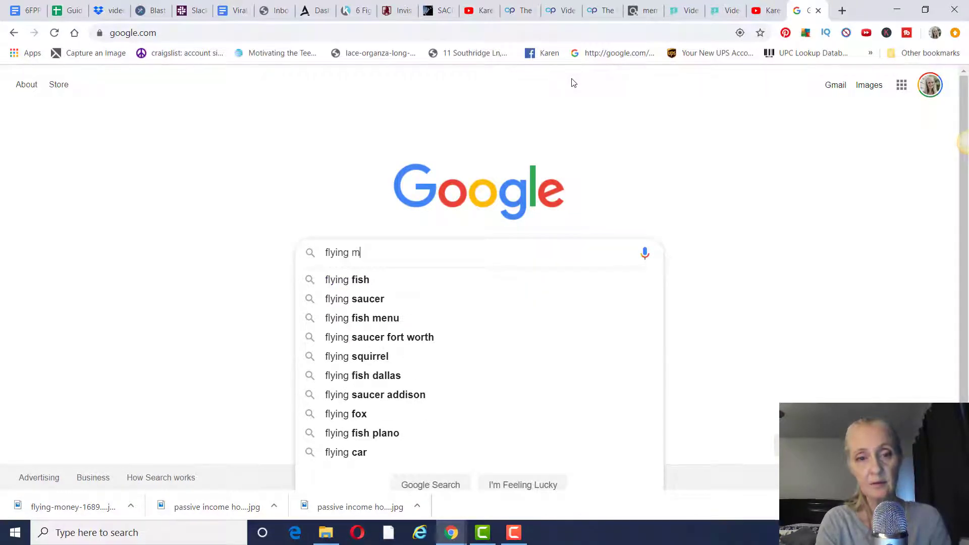
text(oney)
key(Return)
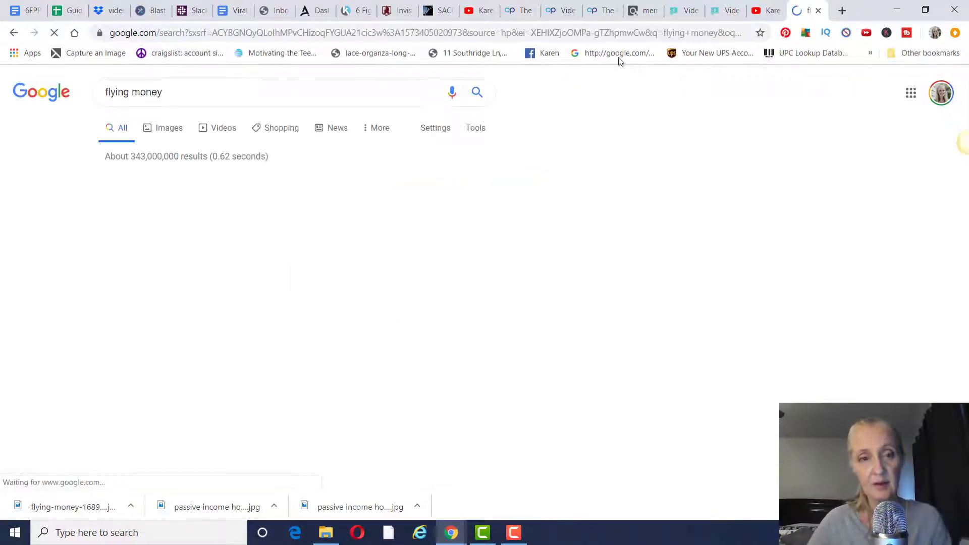
click(172, 132)
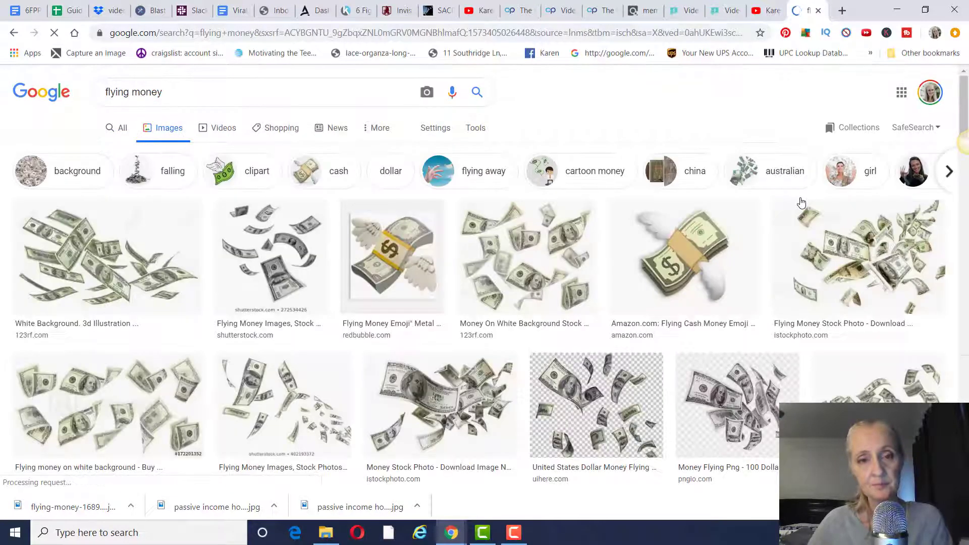
scroll(823, 245, down, 5)
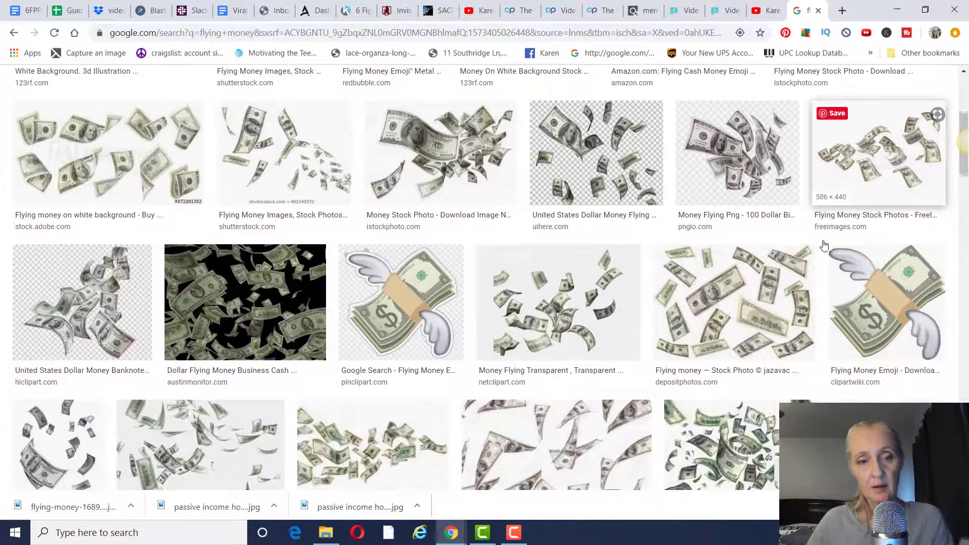
- Copy the image address of the black flying-money image
click(255, 295)
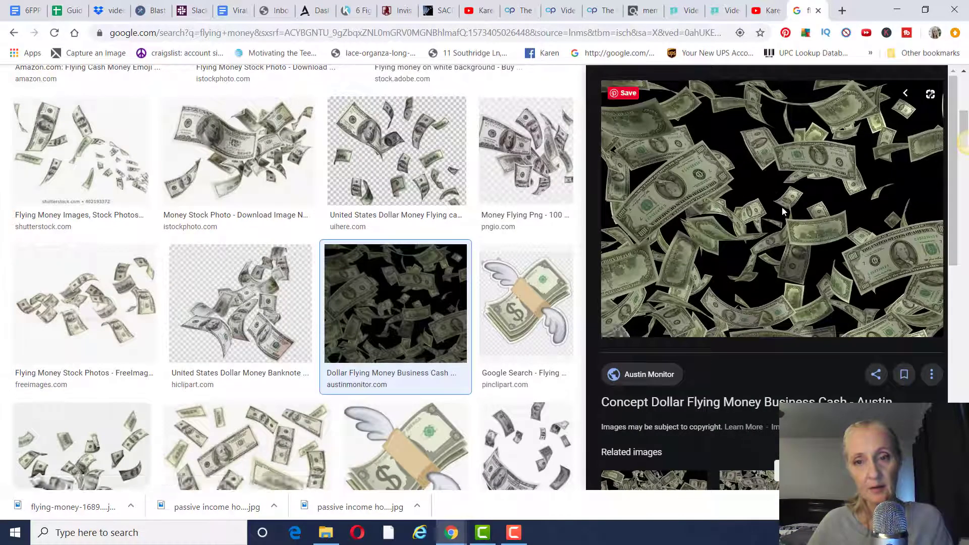
click(775, 195)
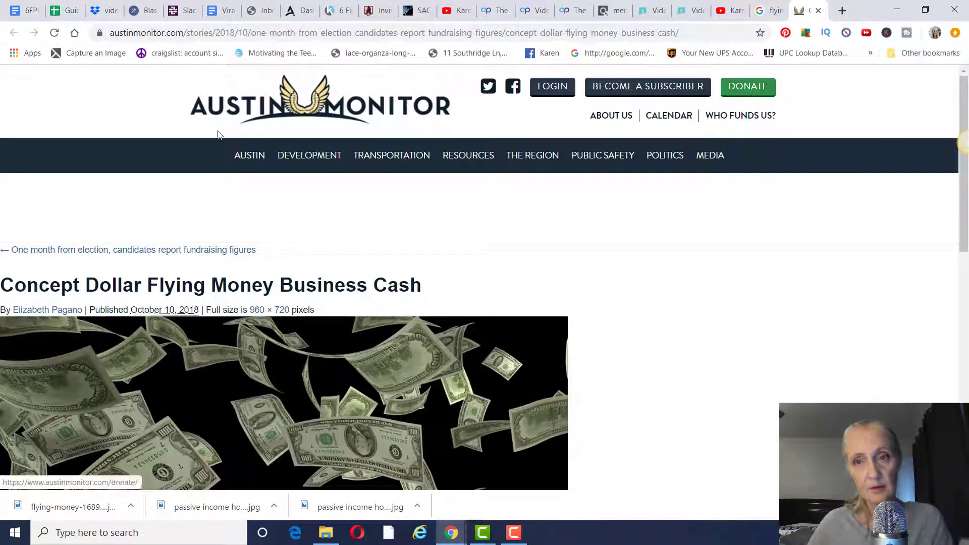
click(775, 12)
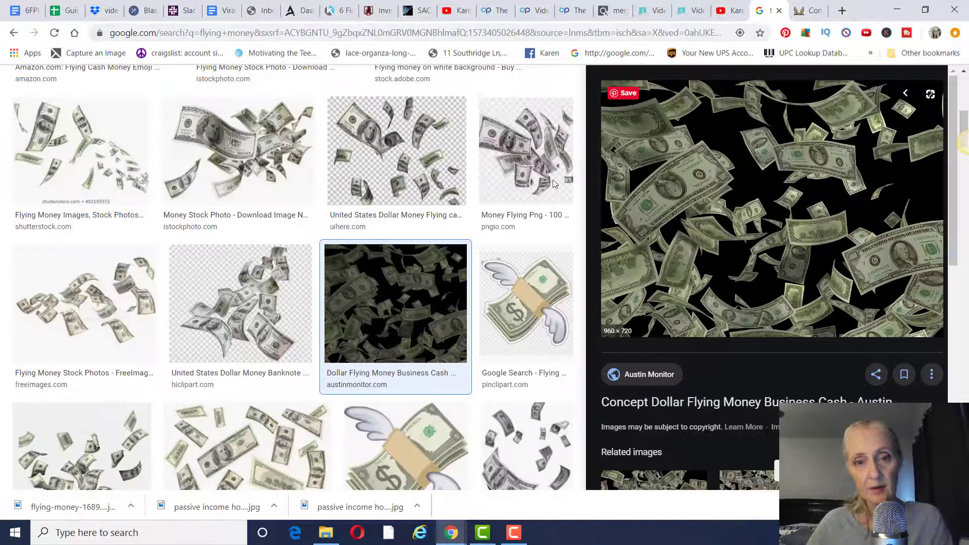
right_click(752, 201)
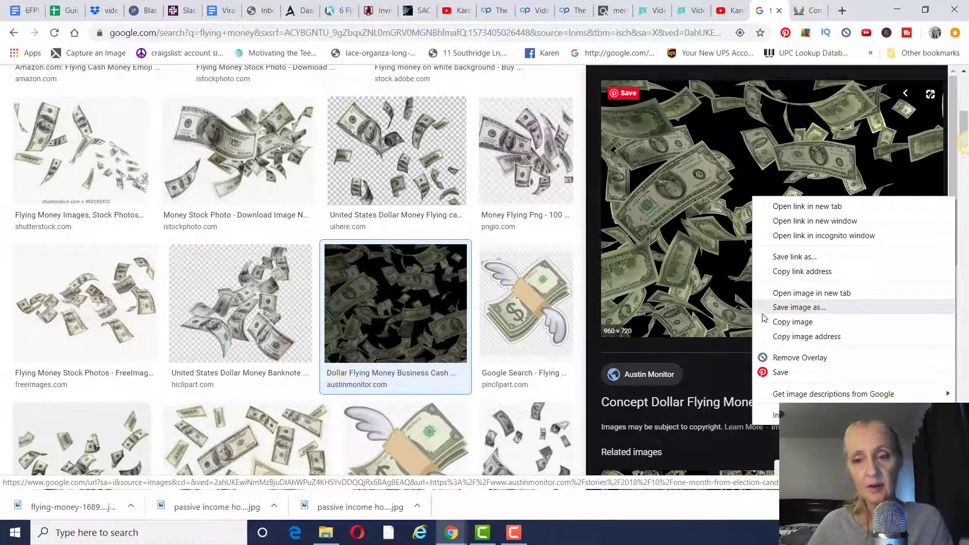
click(799, 342)
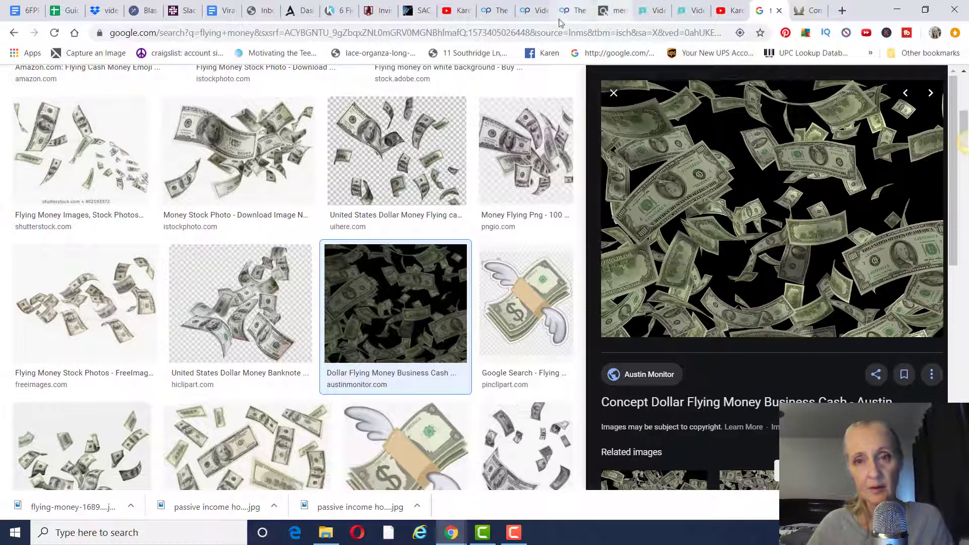
click(493, 10)
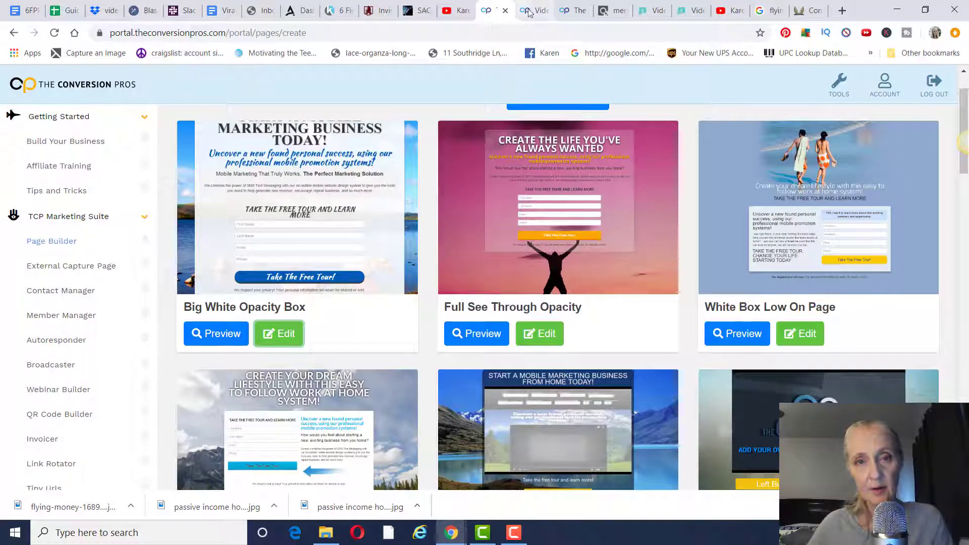
- Set the copied flying-money image URL as the lander background and confirm the mobile crop
click(529, 13)
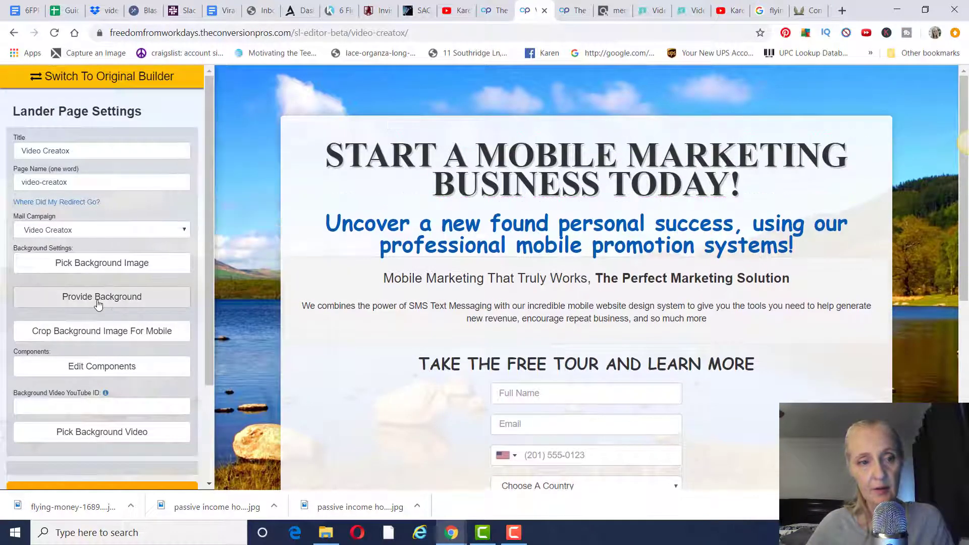
click(101, 301)
click(103, 325)
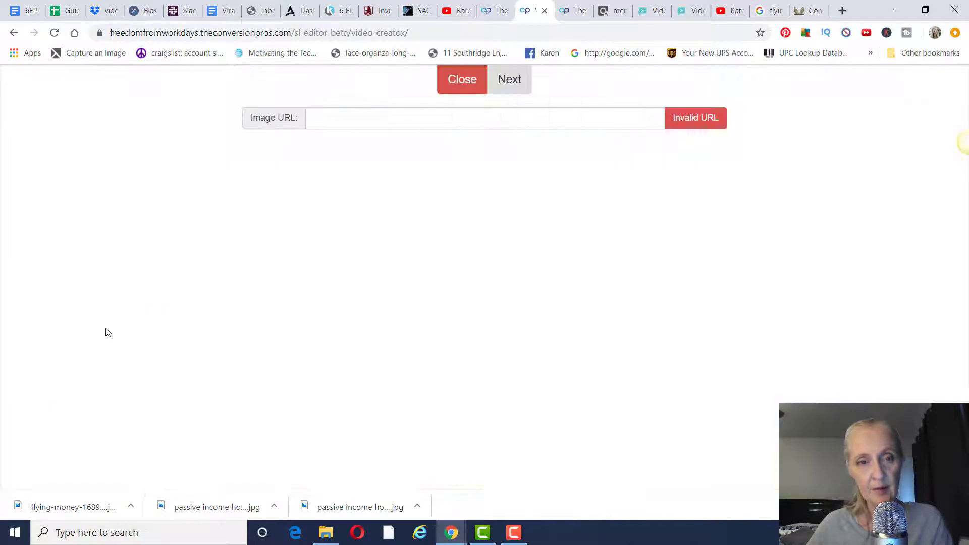
click(340, 117)
right_click(340, 119)
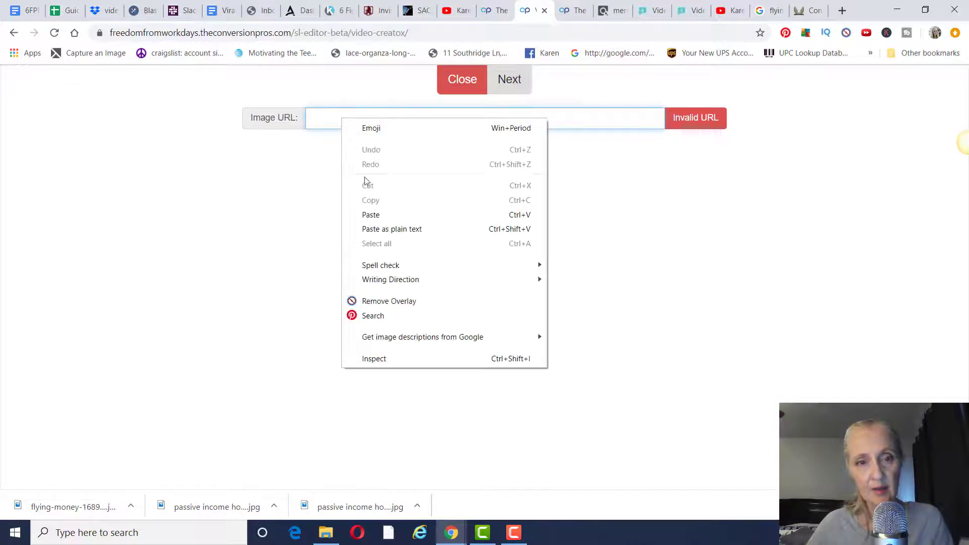
click(372, 214)
click(705, 126)
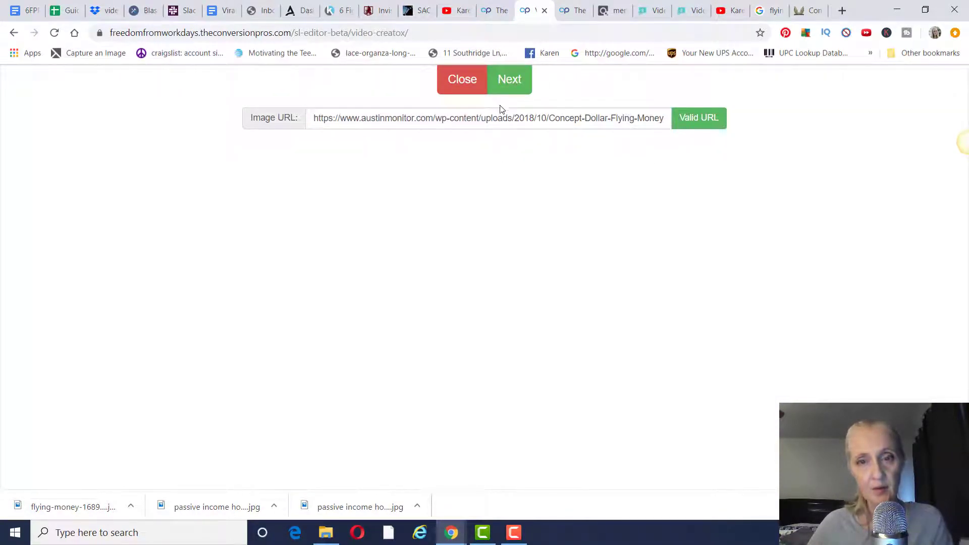
click(505, 87)
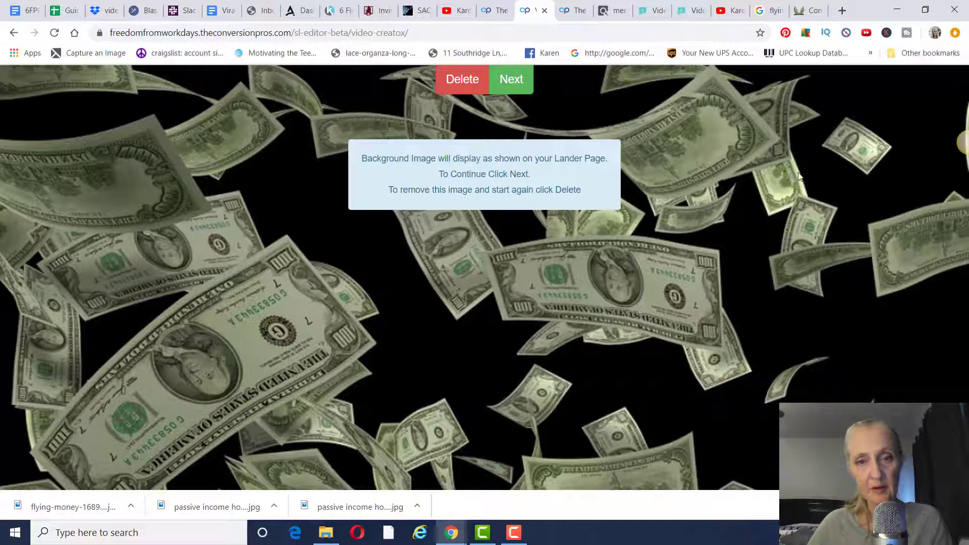
click(508, 90)
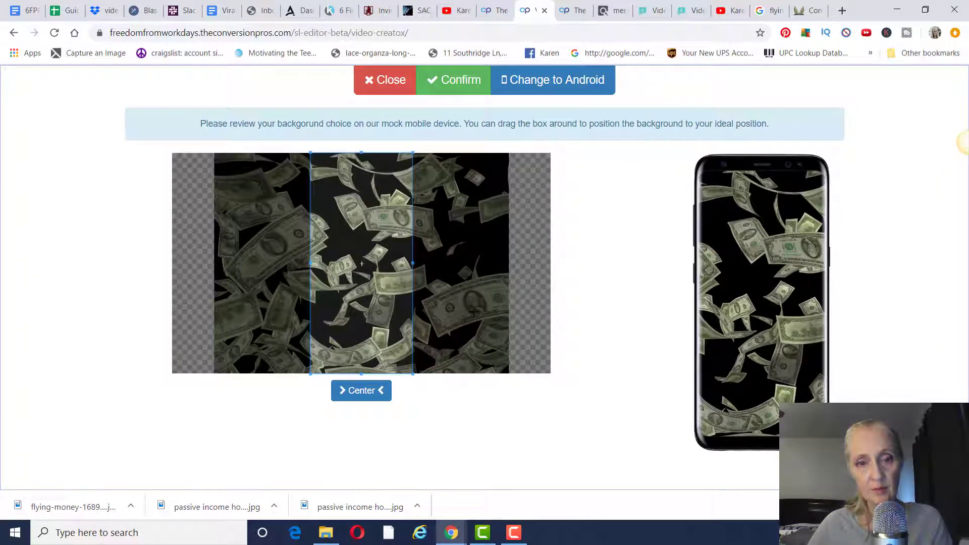
click(460, 86)
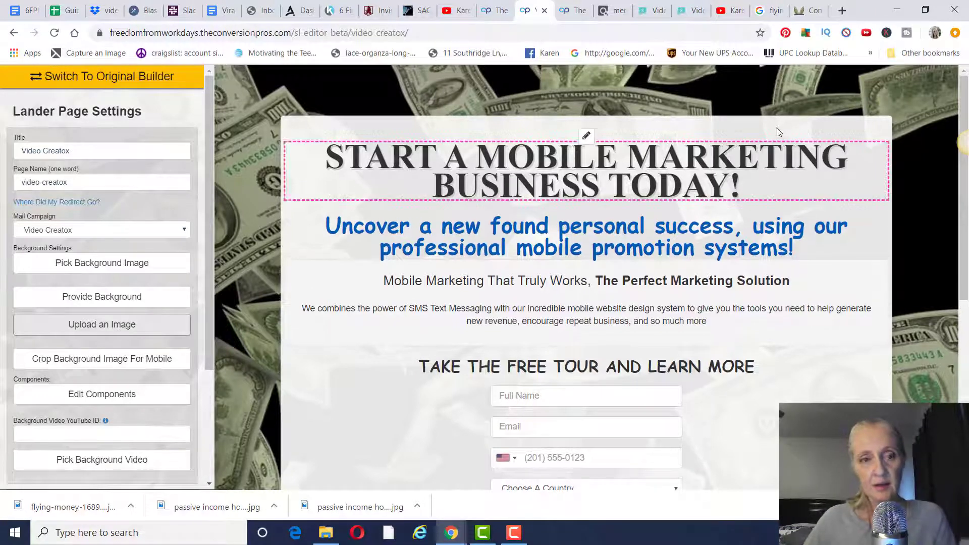
- Copy the sales page headline 'Earn From Youtube Without Creating Your Own Videos!'
mouse_move(497, 166)
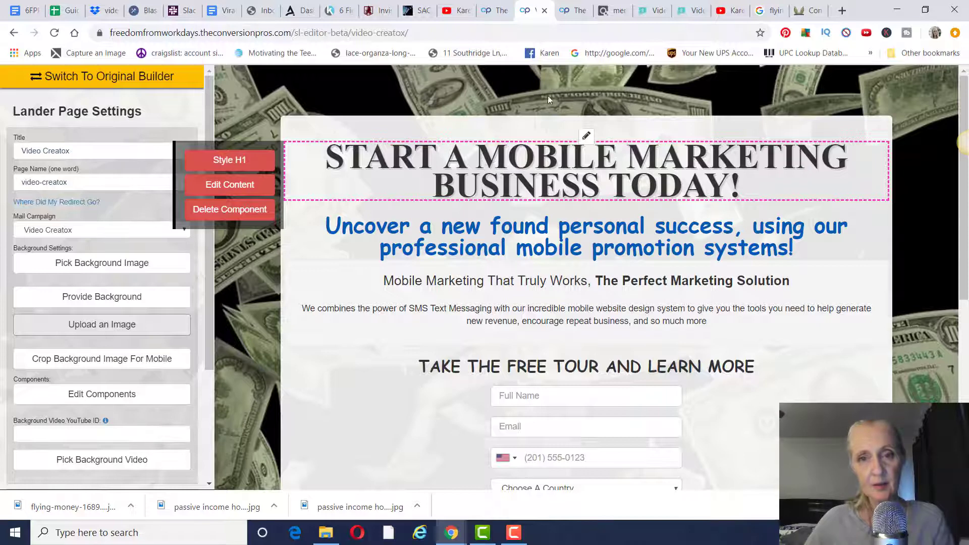
click(659, 15)
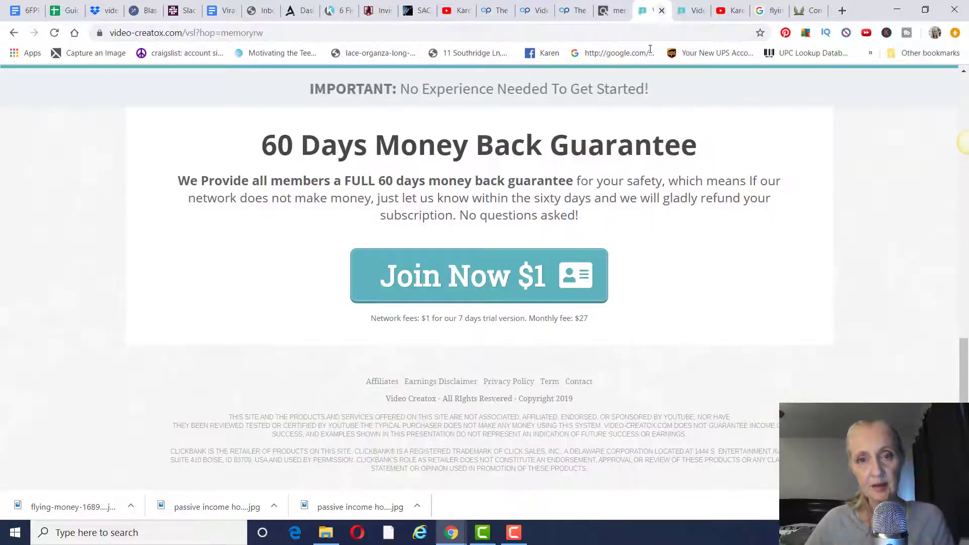
scroll(605, 231, up, 15)
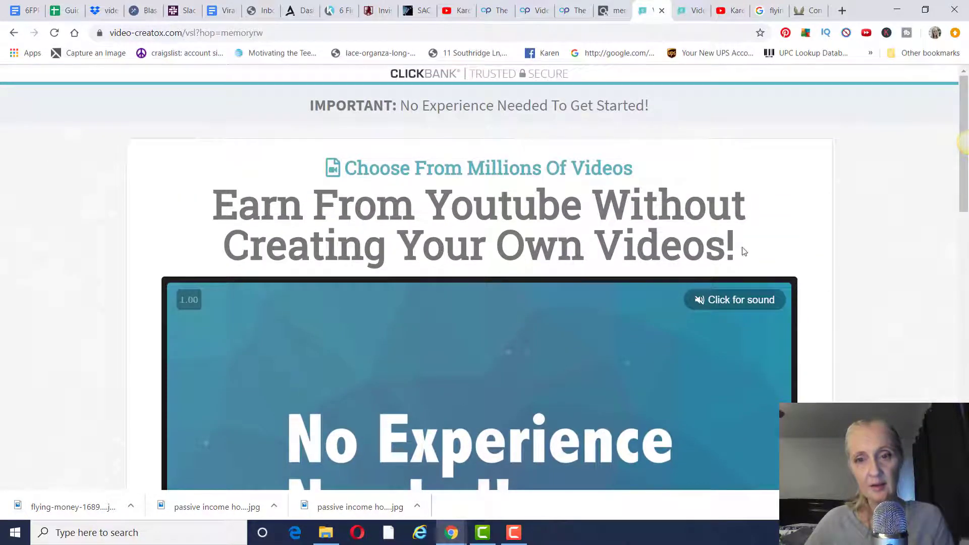
drag(743, 251, 208, 210)
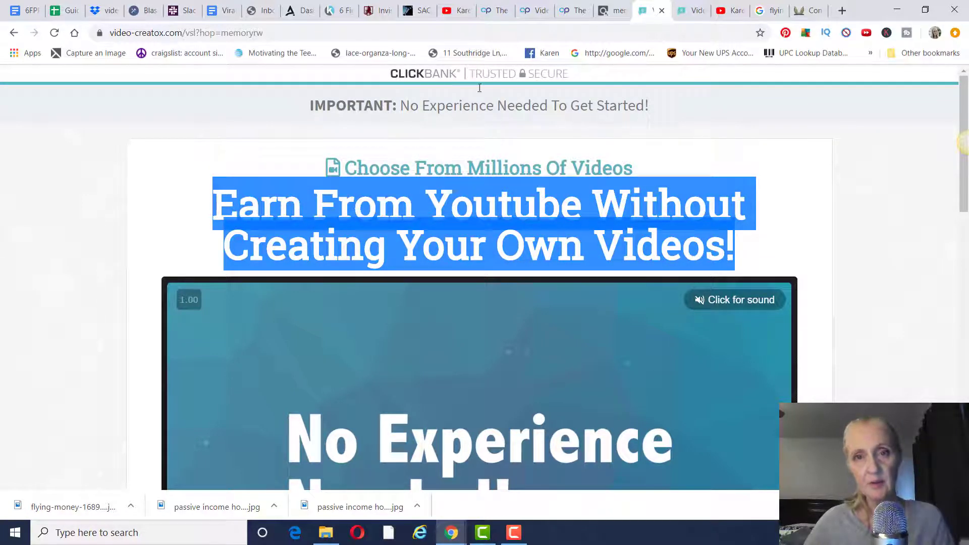
click(534, 10)
mouse_move(445, 145)
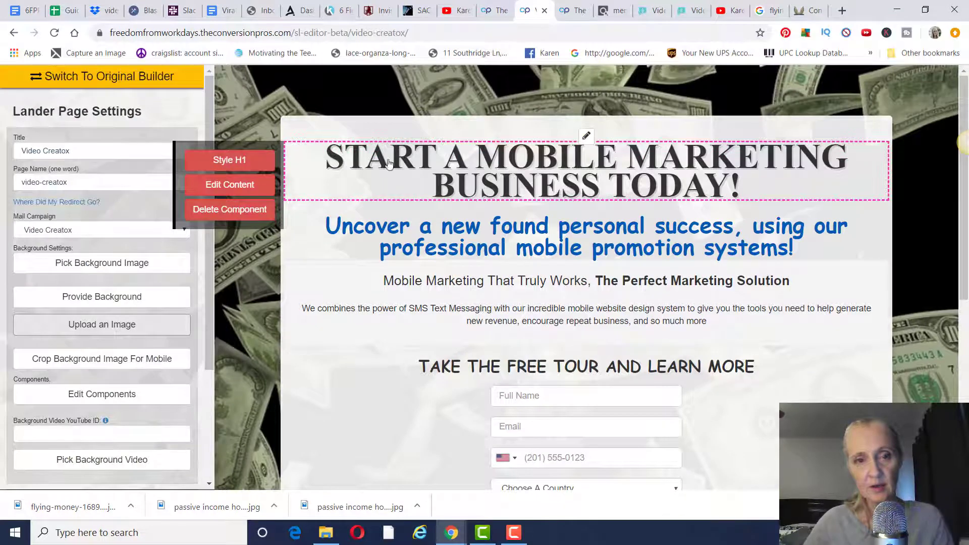
- Replace the lander headline text with 'Earn From Youtube Without Creating Your Own Videos!'
click(246, 186)
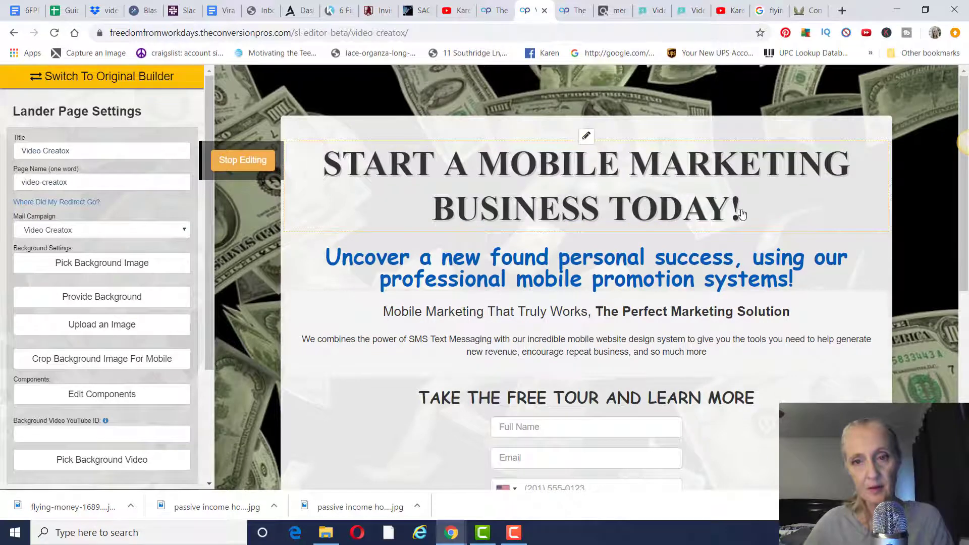
key(ctrl+a)
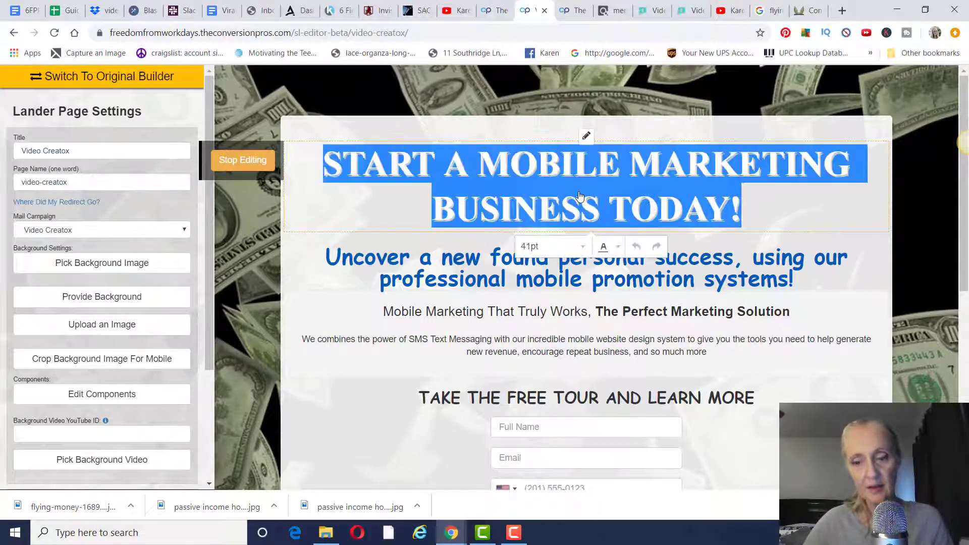
key(BackSpace)
key(ctrl+v)
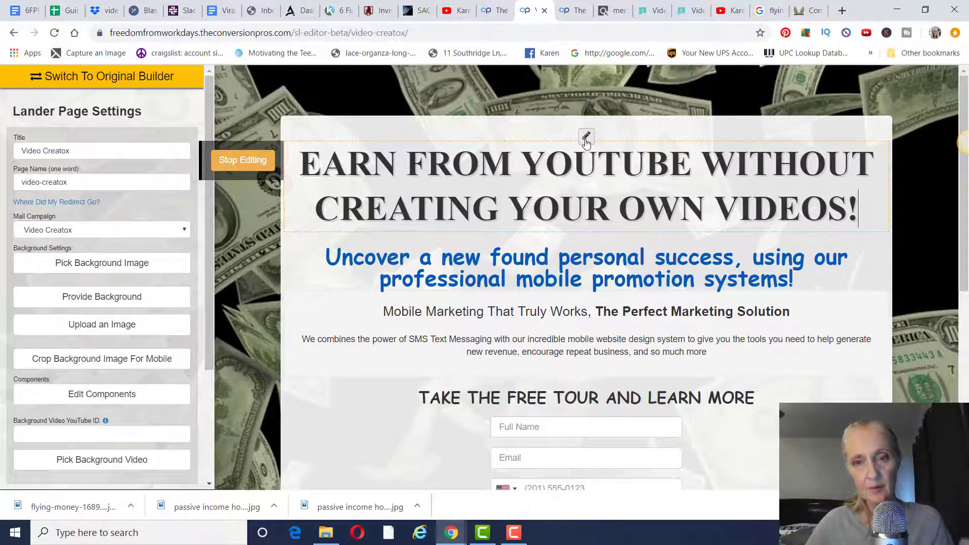
- Color the entire headline text red and stop editing
click(586, 141)
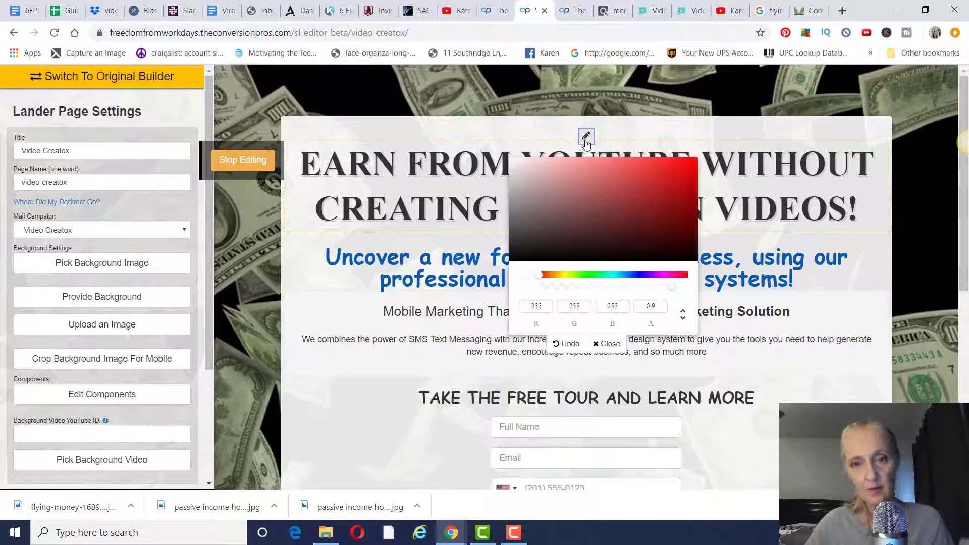
click(610, 344)
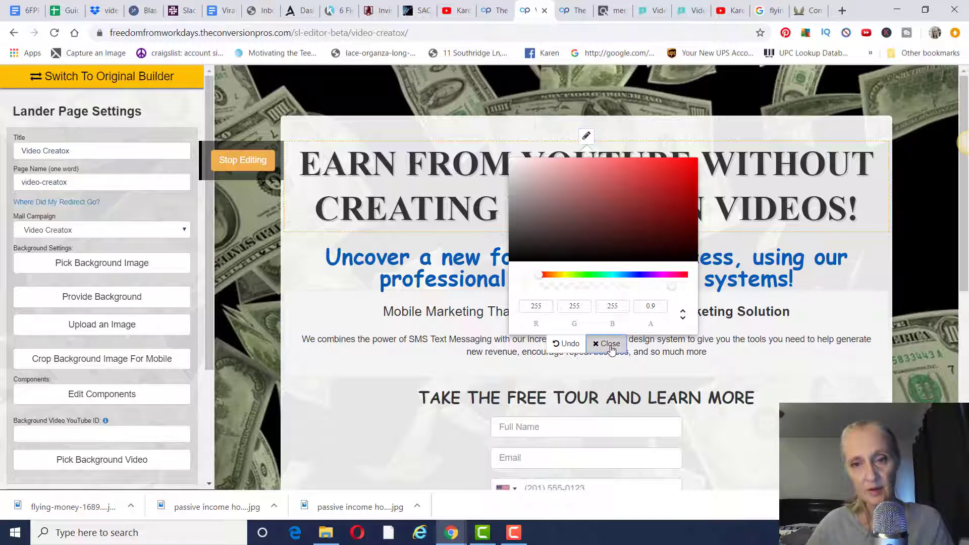
drag(847, 212, 853, 212)
click(856, 215)
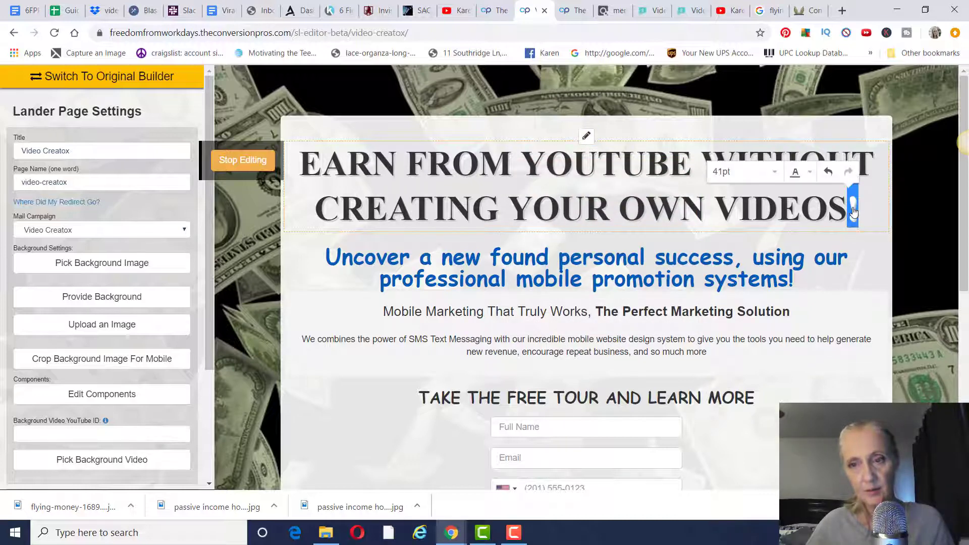
click(853, 212)
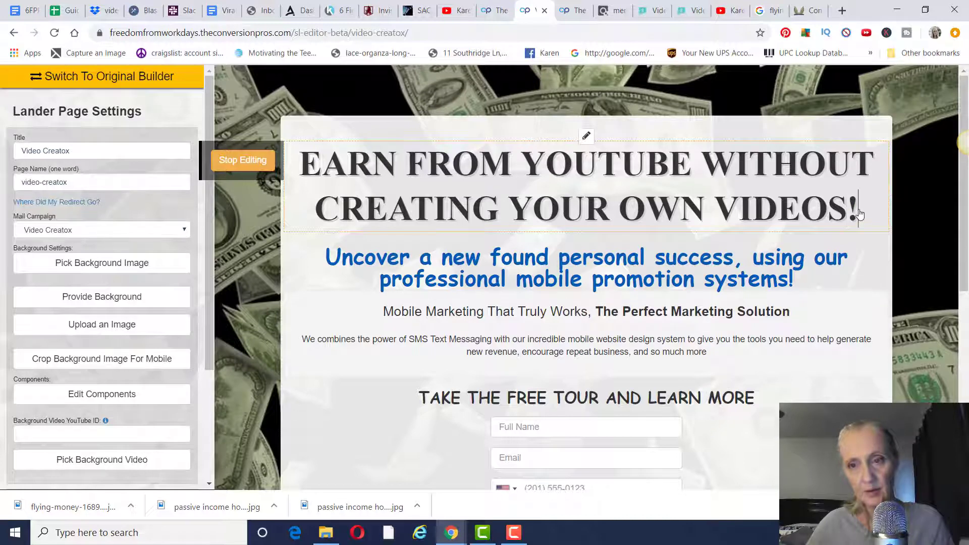
drag(859, 214, 302, 160)
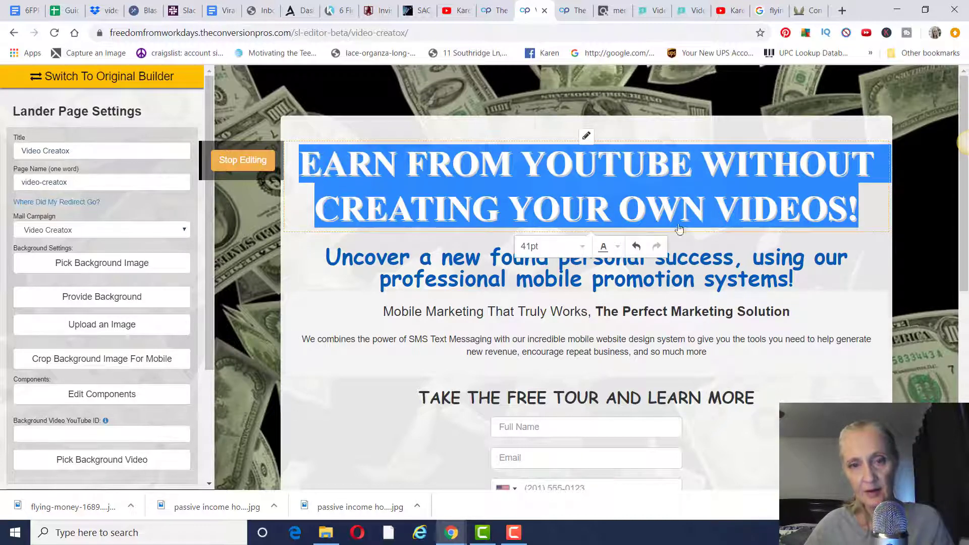
click(617, 247)
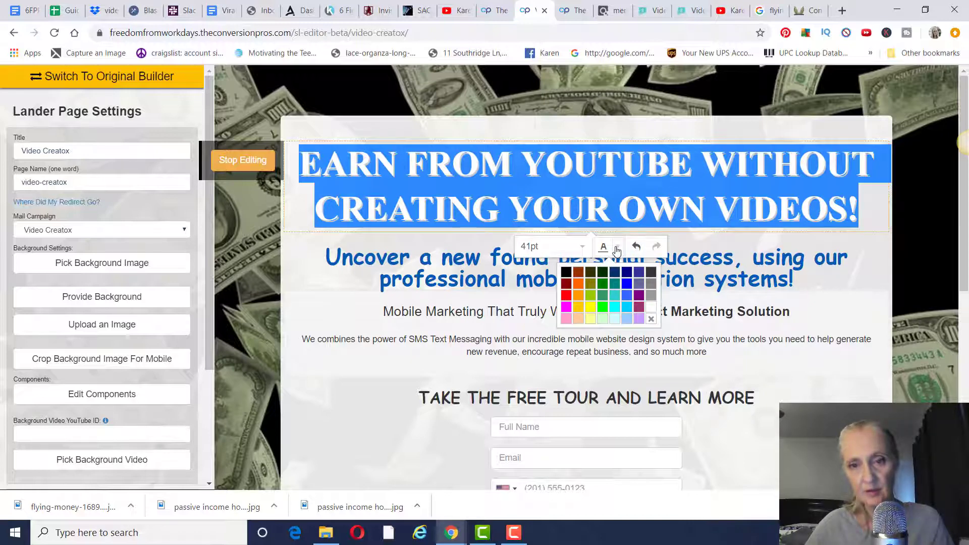
click(567, 298)
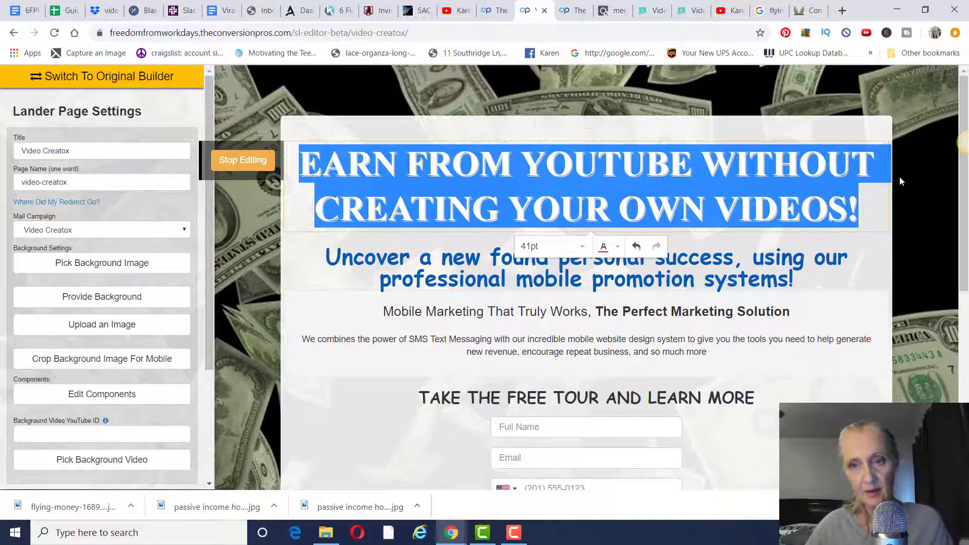
click(907, 179)
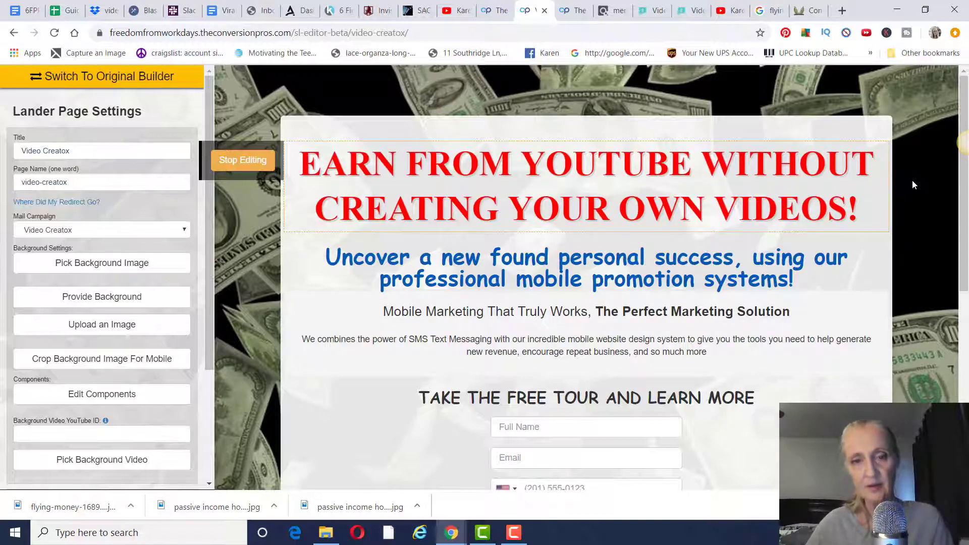
mouse_move(851, 183)
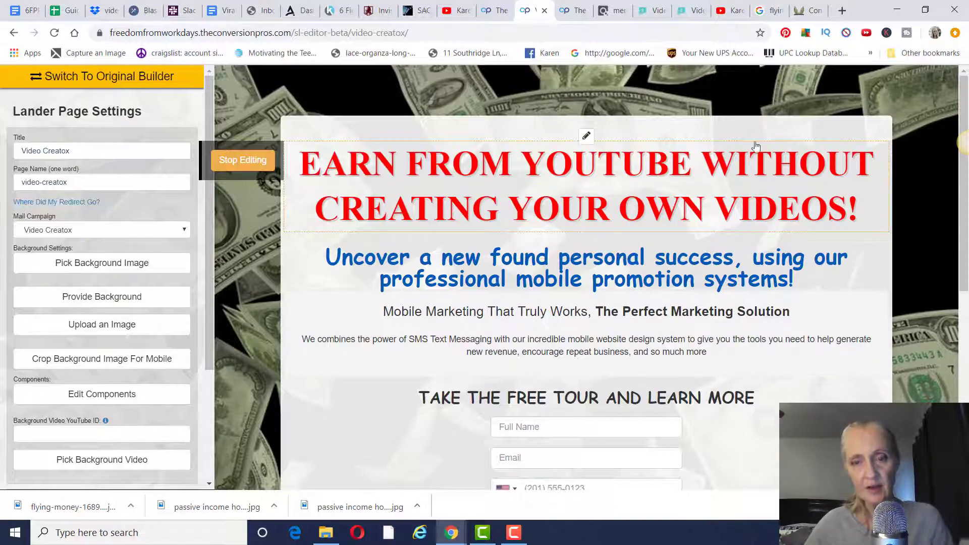
click(242, 160)
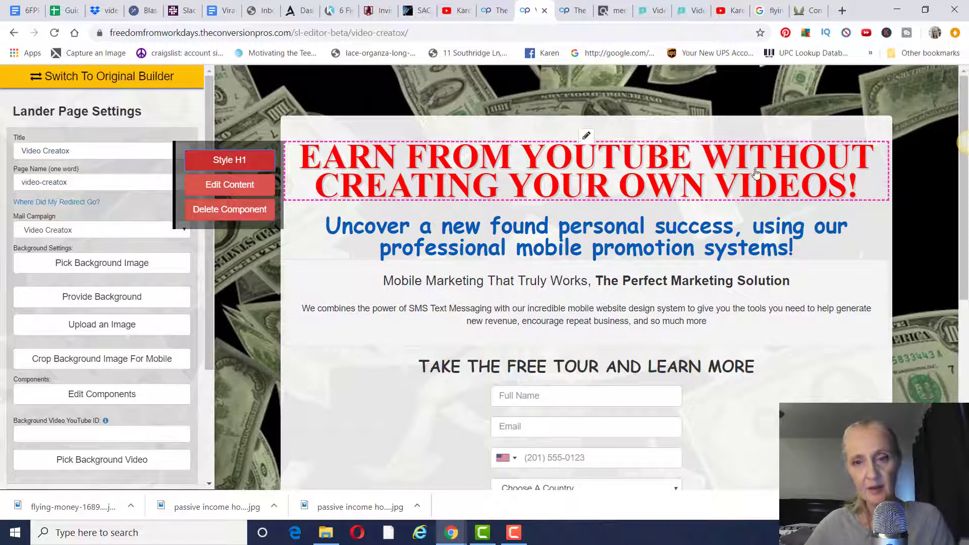
- Copy 'Choose From Millions Of Videos' from the Video Creatox sales page
mouse_move(769, 253)
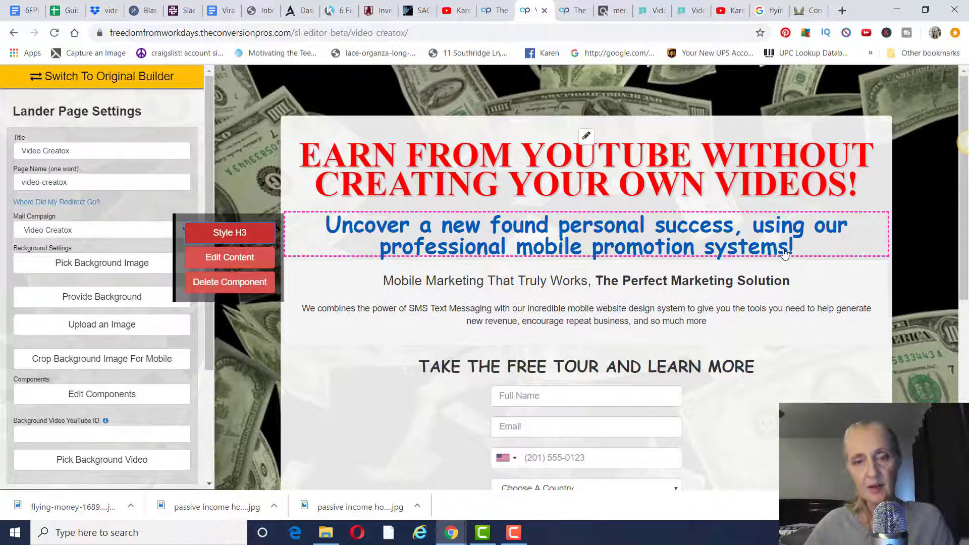
click(653, 11)
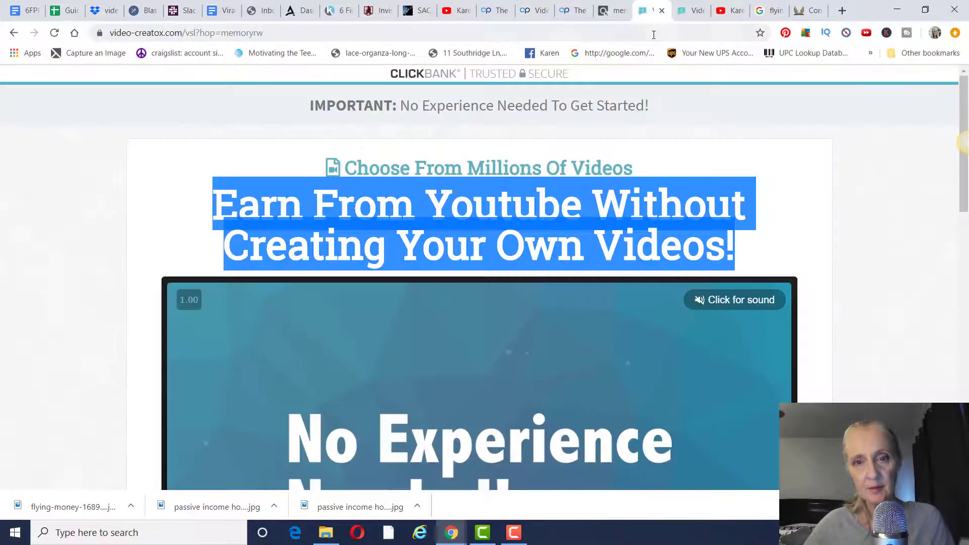
drag(649, 167, 350, 169)
key(ctrl+c)
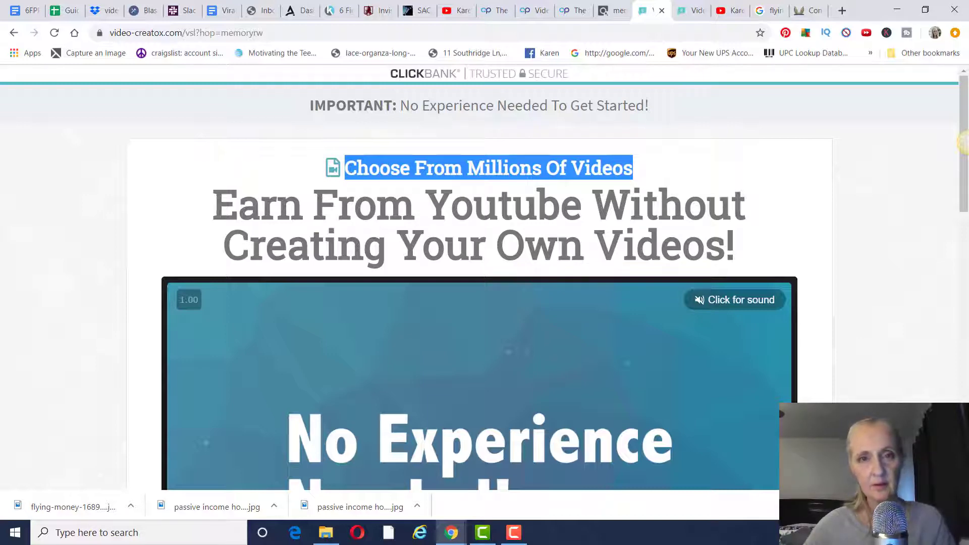
click(532, 11)
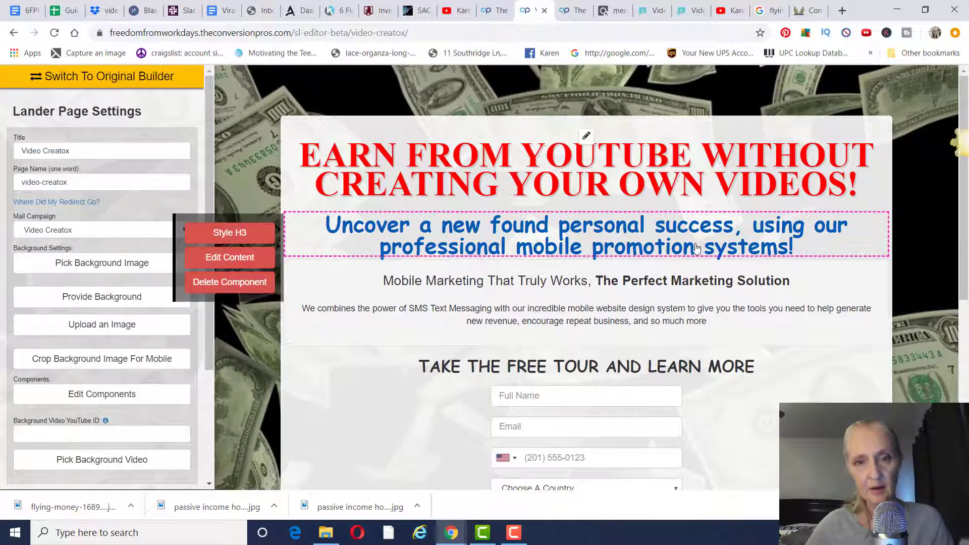
- Replace the blue subheadline's text with the pasted 'Choose From Millions Of Videos'
click(247, 269)
click(807, 259)
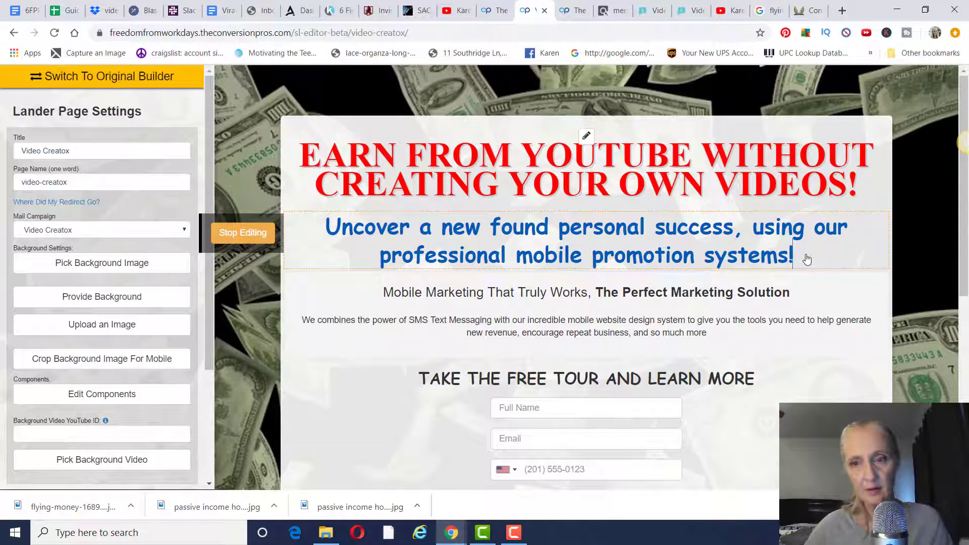
drag(807, 258, 331, 226)
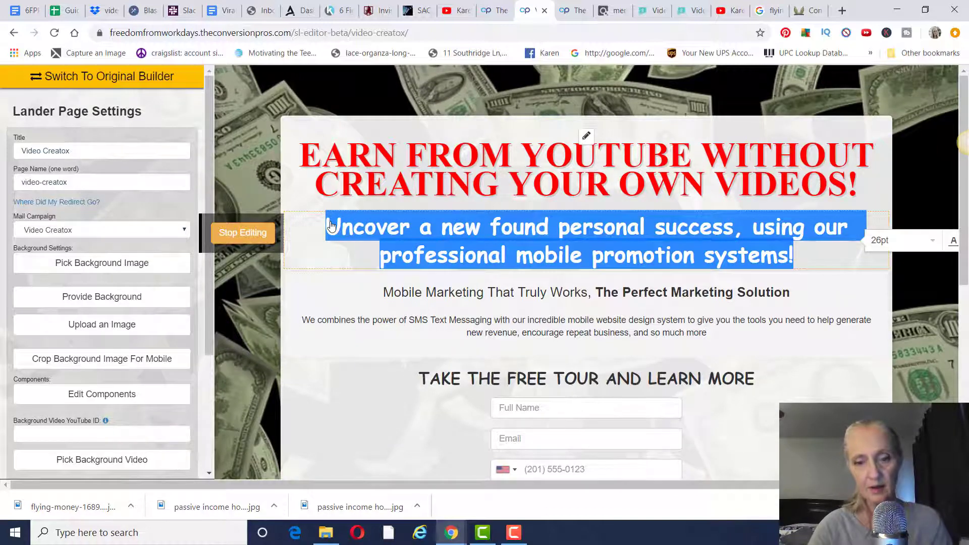
key(BackSpace)
key(ctrl+v)
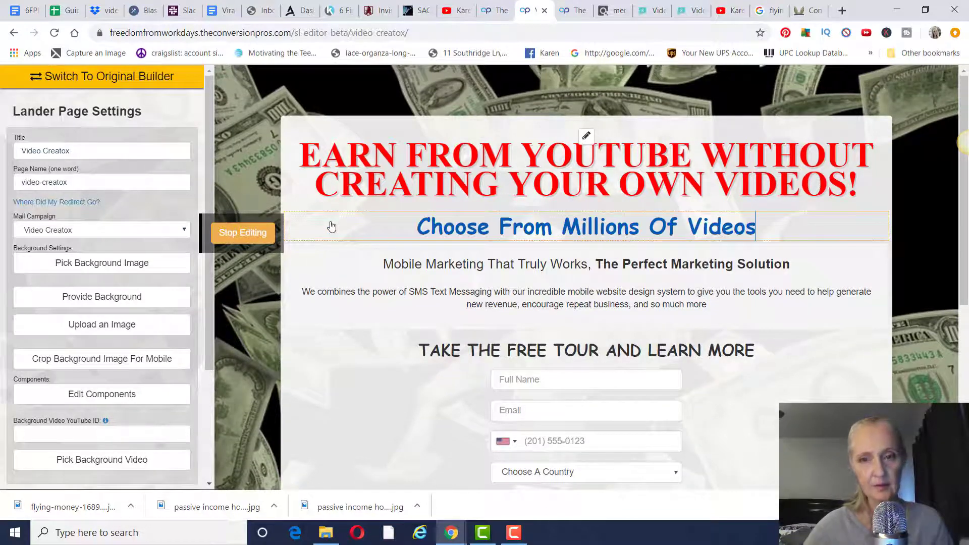
click(255, 238)
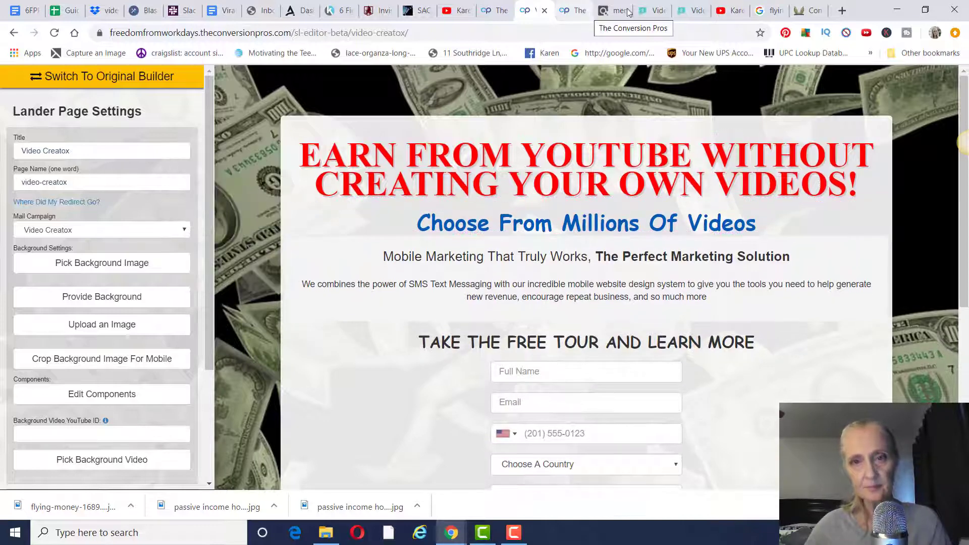
click(651, 14)
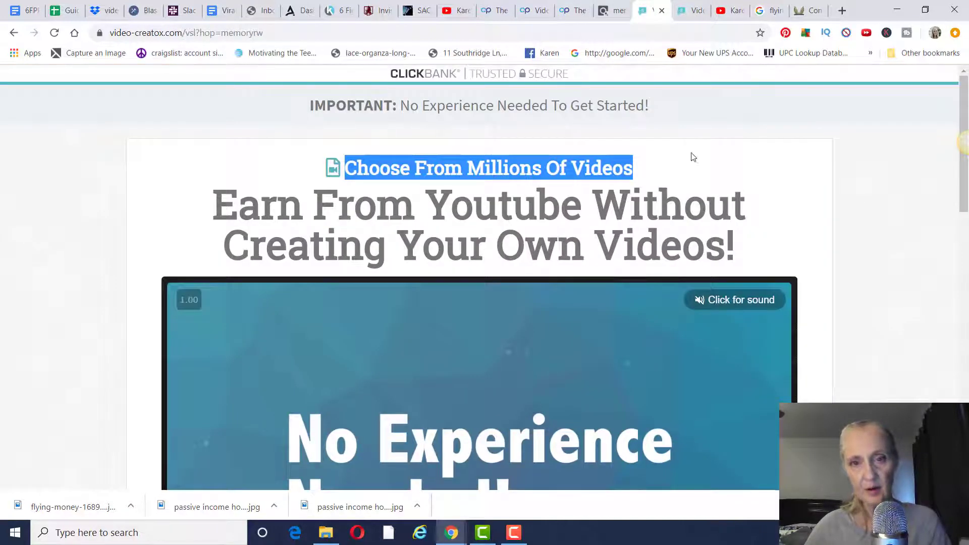
- Copy 'No Experience Needed To Get Started!' from the sales page
click(439, 112)
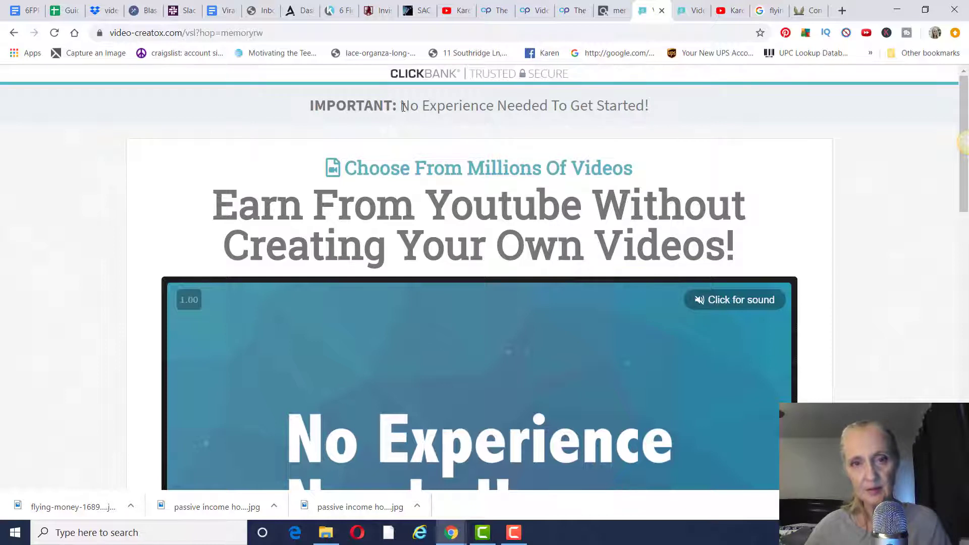
drag(402, 108, 644, 95)
key(ctrl+c)
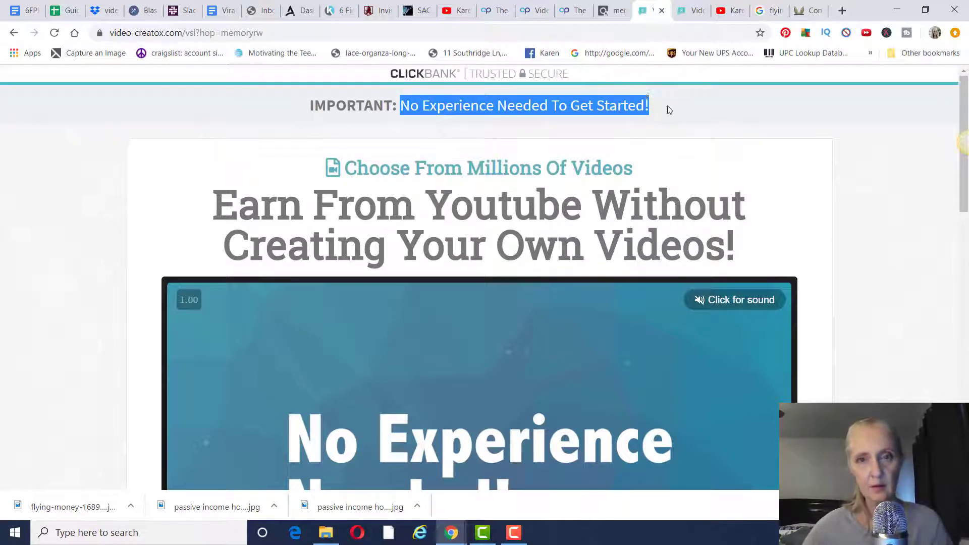
click(534, 14)
- Replace the Mobile Marketing line with 'No Experience Needed To Get Started!'
click(411, 256)
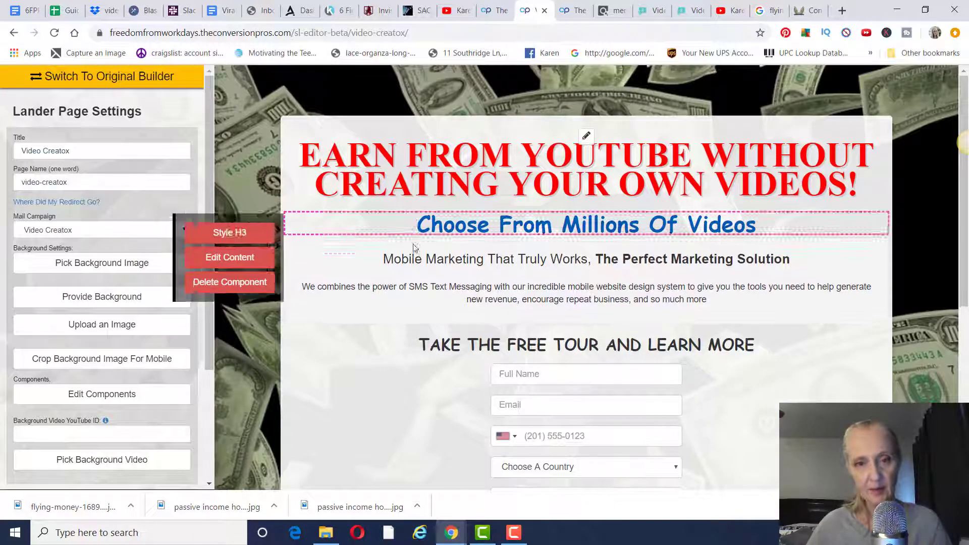
click(241, 301)
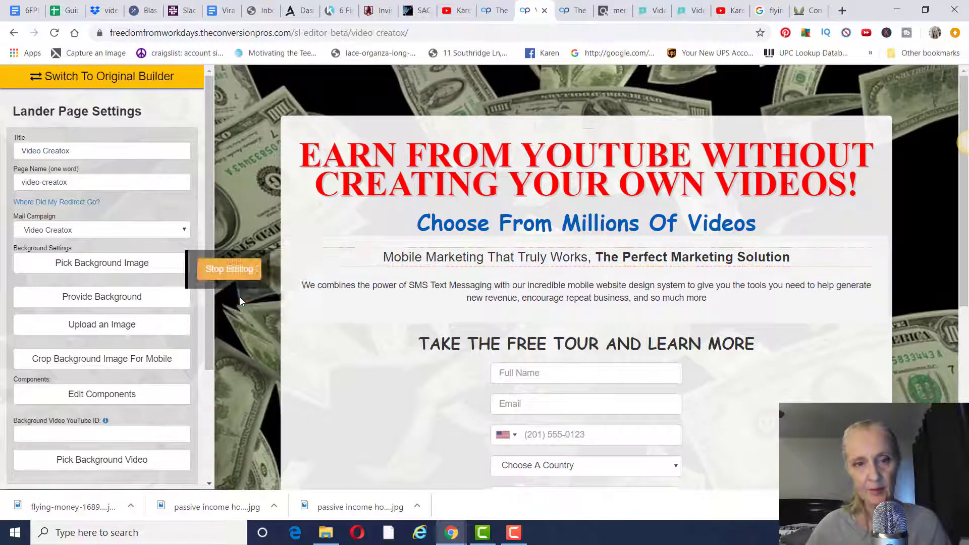
drag(798, 260, 592, 268)
key(BackSpace)
key(BackSpace)
key(BackSpace)
key(BackSpace)
key(BackSpace)
key(BackSpace)
key(BackSpace)
key(BackSpace)
key(BackSpace)
key(BackSpace)
key(BackSpace)
key(BackSpace)
key(BackSpace)
key(BackSpace)
key(BackSpace)
key(BackSpace)
key(BackSpace)
key(BackSpace)
key(BackSpace)
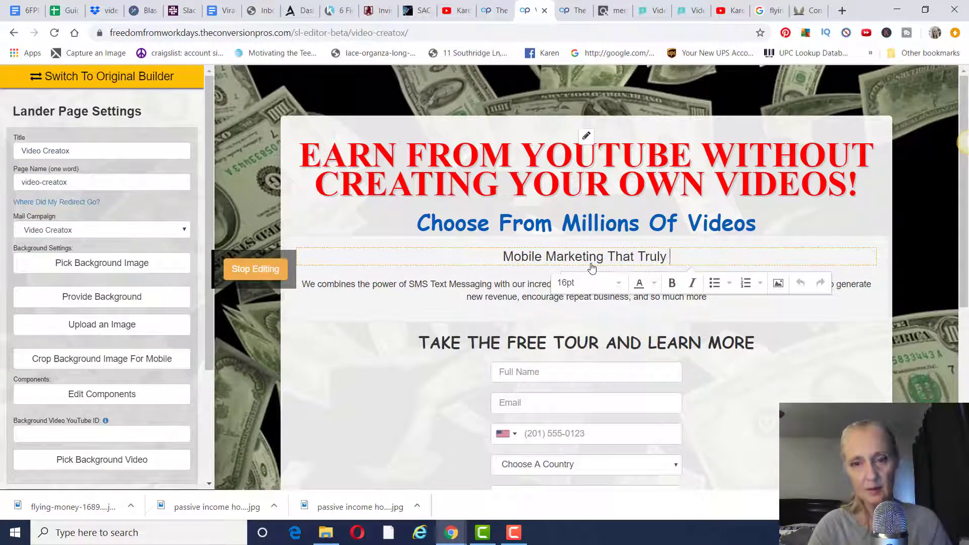
key(BackSpace)
key(BackSpace)
key(BackSpace)
key(BackSpace)
key(BackSpace)
key(BackSpace)
key(BackSpace)
key(BackSpace)
key(BackSpace)
key(BackSpace)
key(BackSpace)
key(BackSpace)
key(BackSpace)
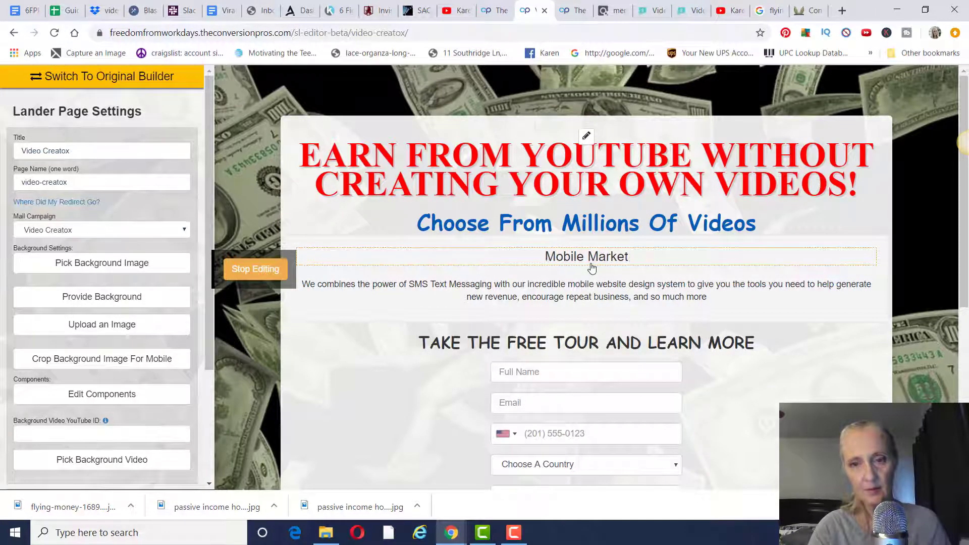
key(BackSpace)
key(BackSpace)
key(BackSpace)
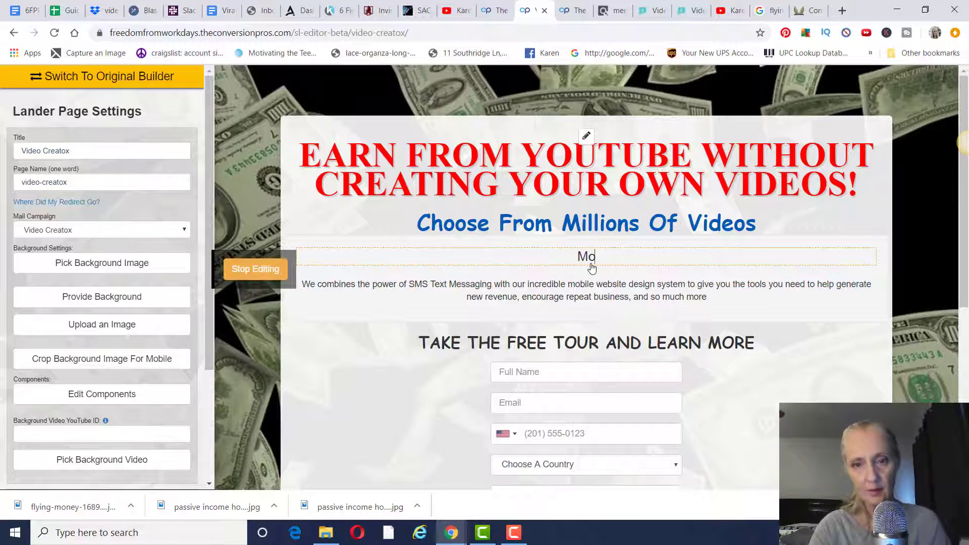
key(ctrl+v)
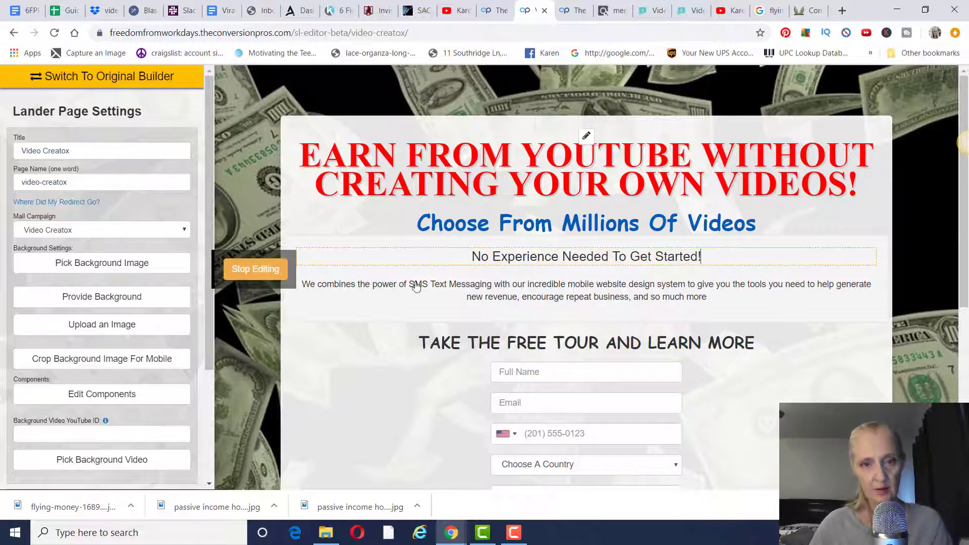
click(258, 273)
mouse_move(386, 298)
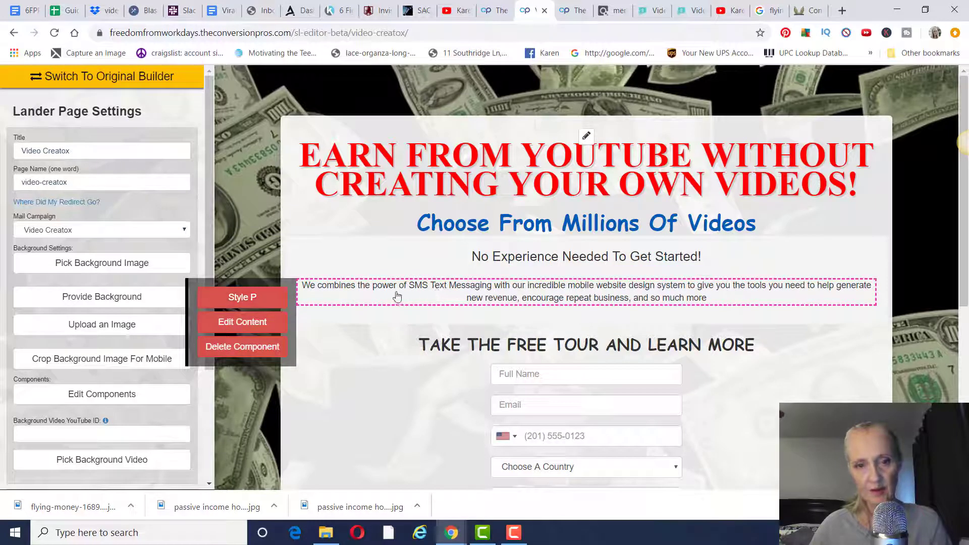
- Delete the SMS messaging paragraph and the 'TAKE THE FREE TOUR AND LEARN MORE' heading
click(244, 348)
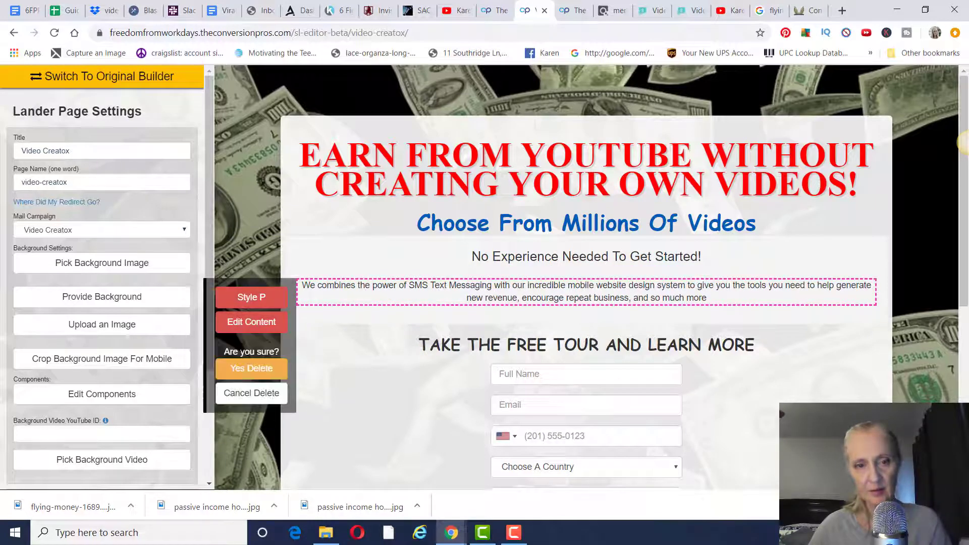
click(248, 376)
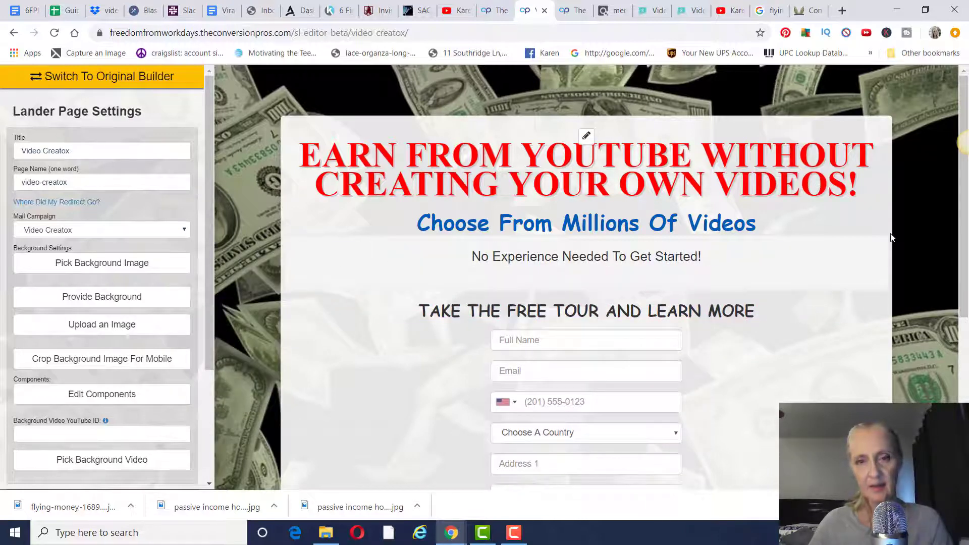
scroll(909, 250, down, 2)
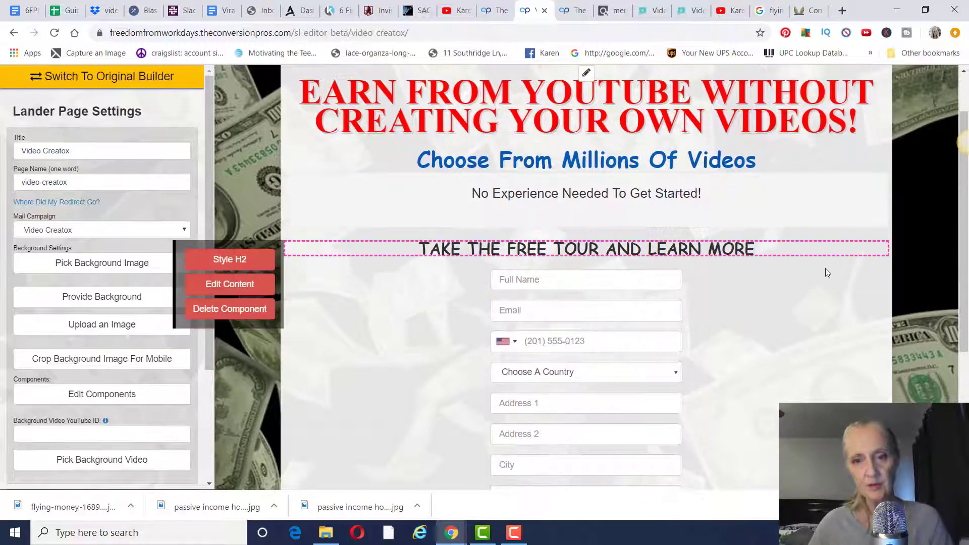
scroll(817, 261, down, 1)
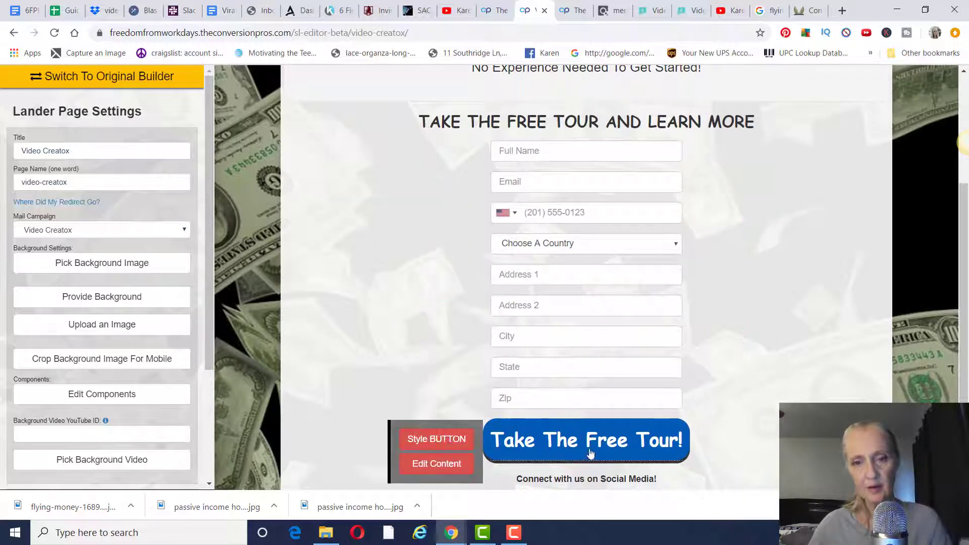
scroll(818, 245, up, 2)
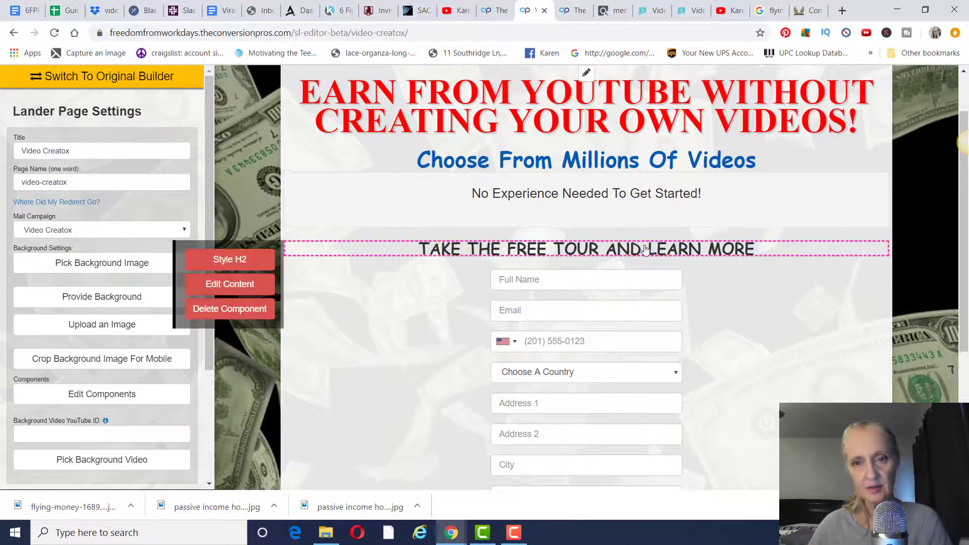
click(250, 309)
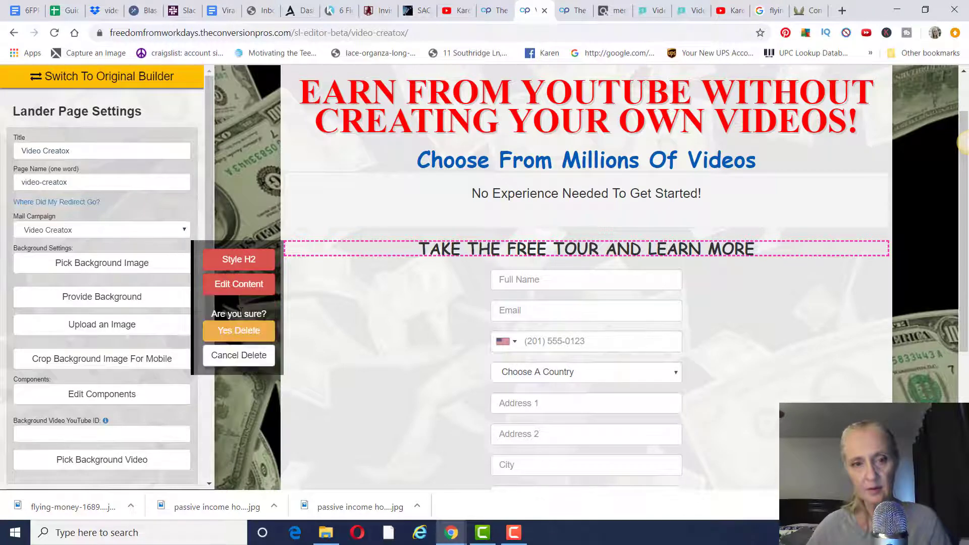
click(231, 335)
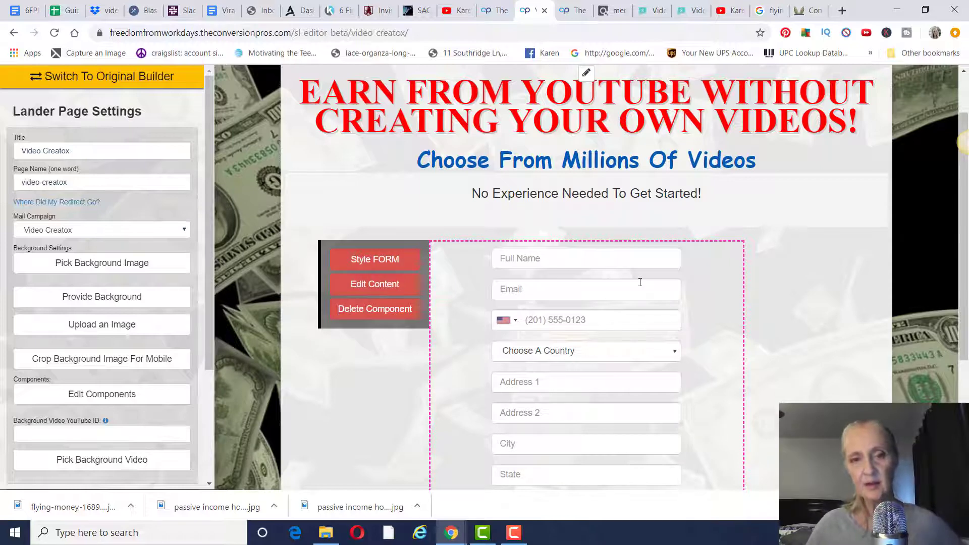
- Switch the form to the Full Name and Email layout, then start promoting Video Creatox on ClickBank
scroll(638, 281, down, 2)
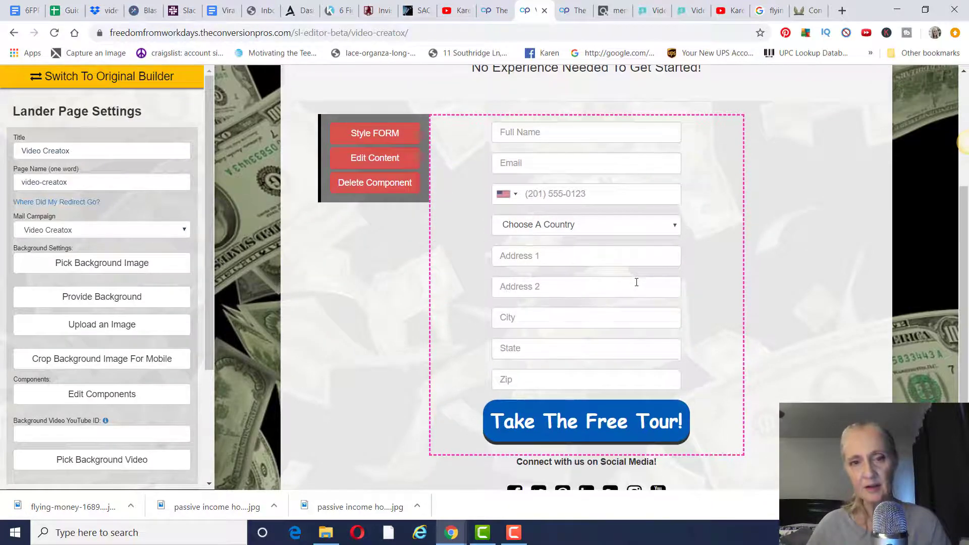
scroll(636, 281, up, 1)
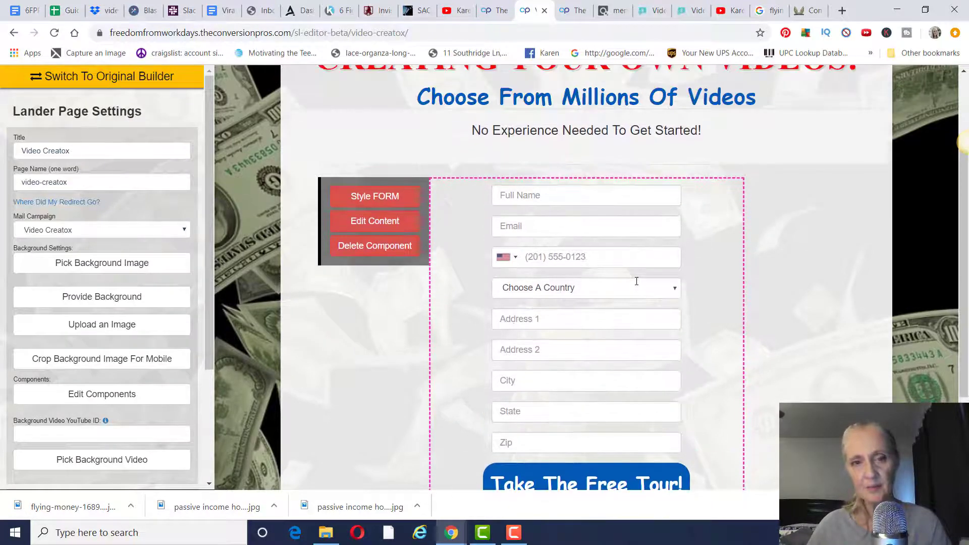
click(376, 225)
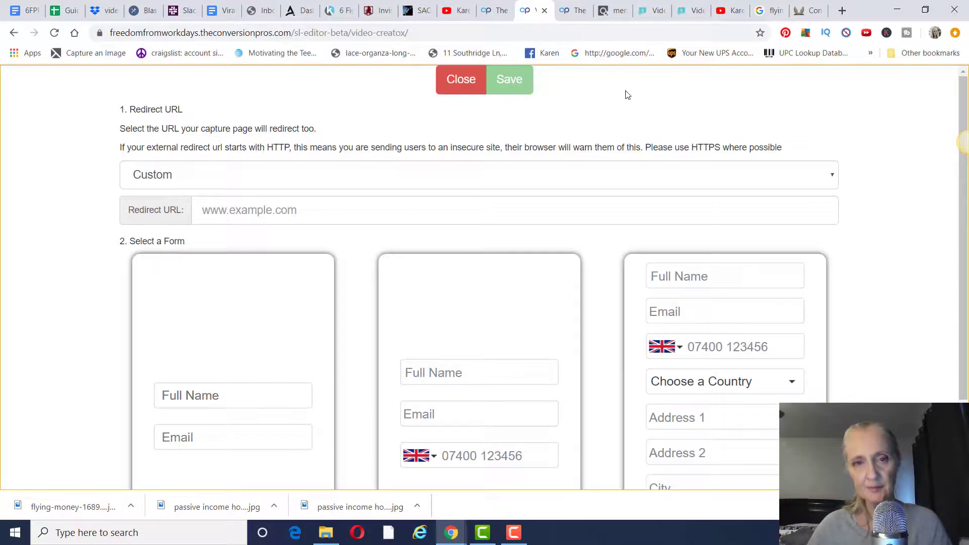
click(204, 330)
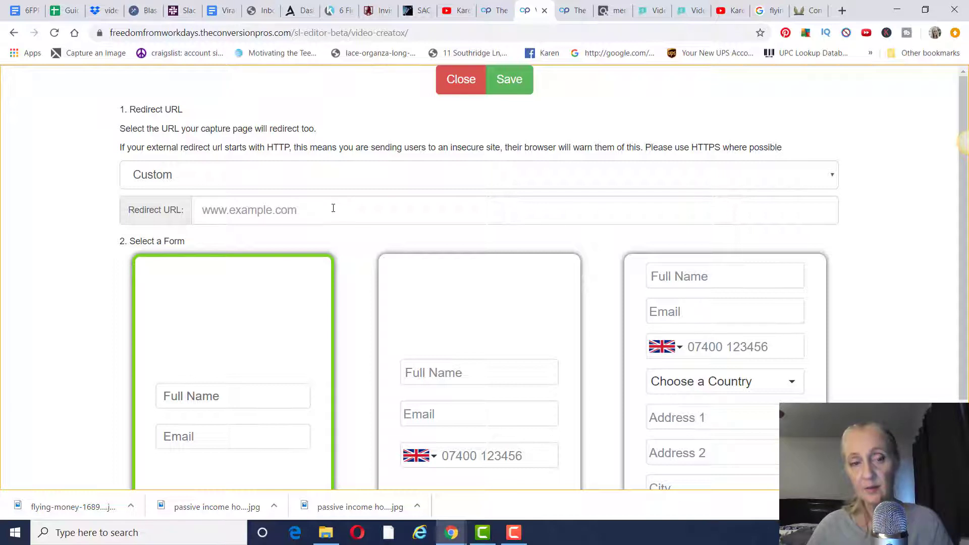
click(616, 11)
click(539, 297)
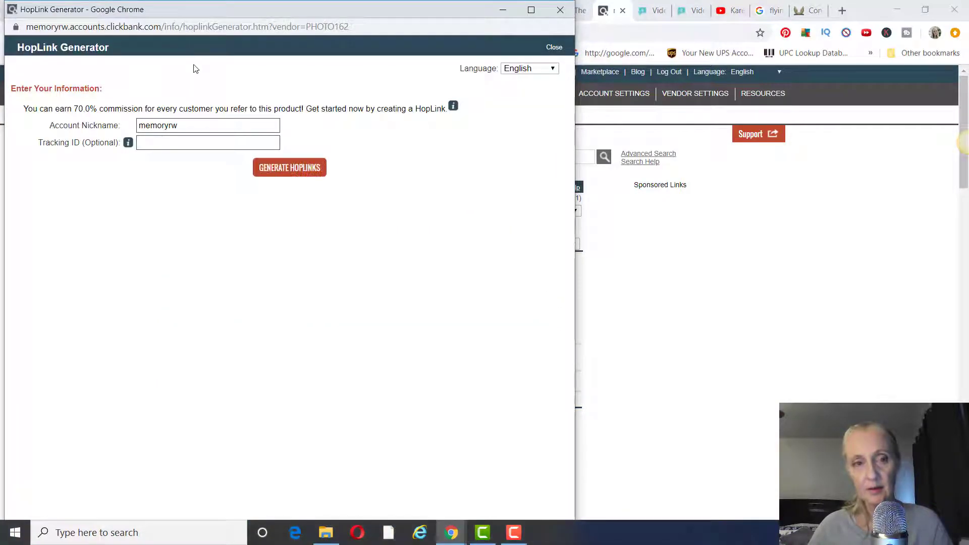
- Generate the Video Creatox affiliate HopLink, copy it, and close the generator
click(268, 168)
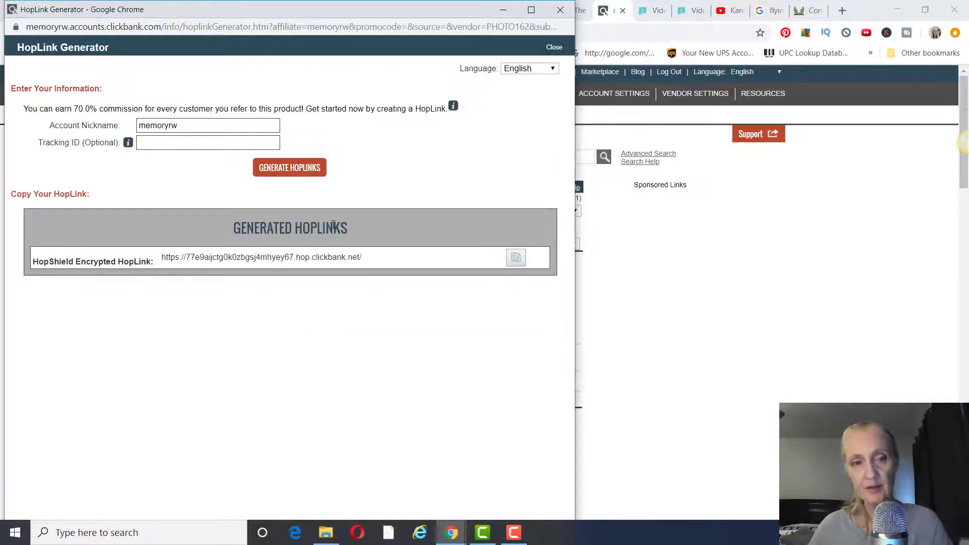
drag(392, 260, 164, 260)
key(ctrl+c)
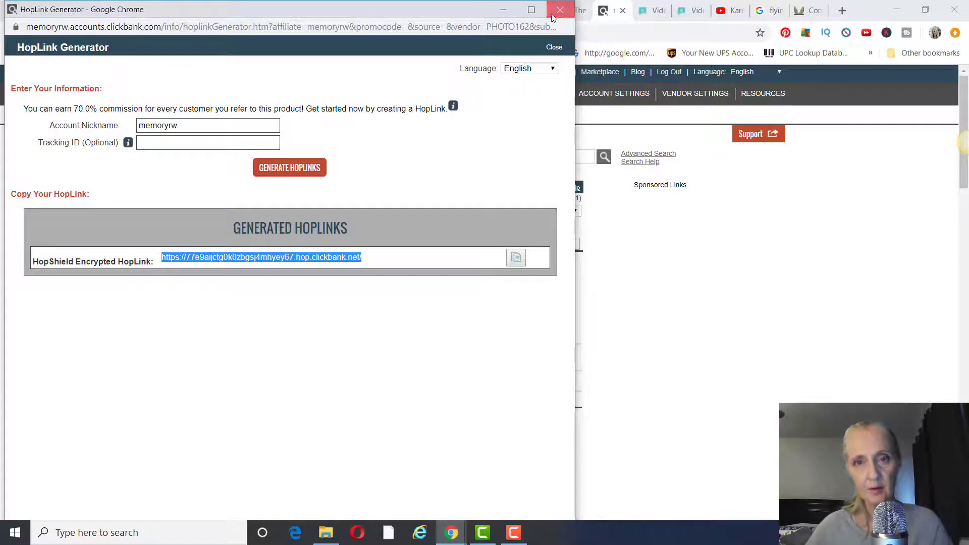
click(561, 10)
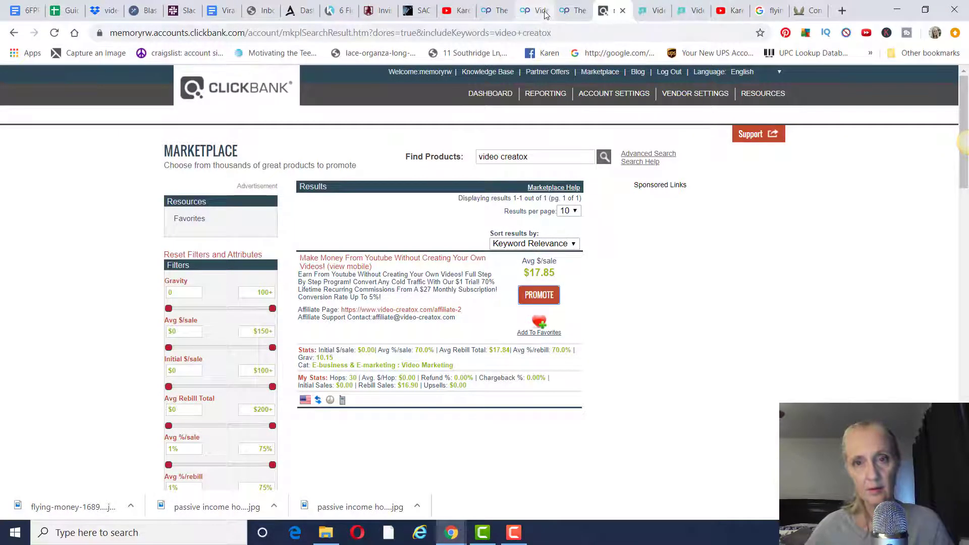
click(533, 10)
- Paste the ClickBank HopLink into the form's Redirect URL field, then bring up the Video Creatox sales page
click(296, 209)
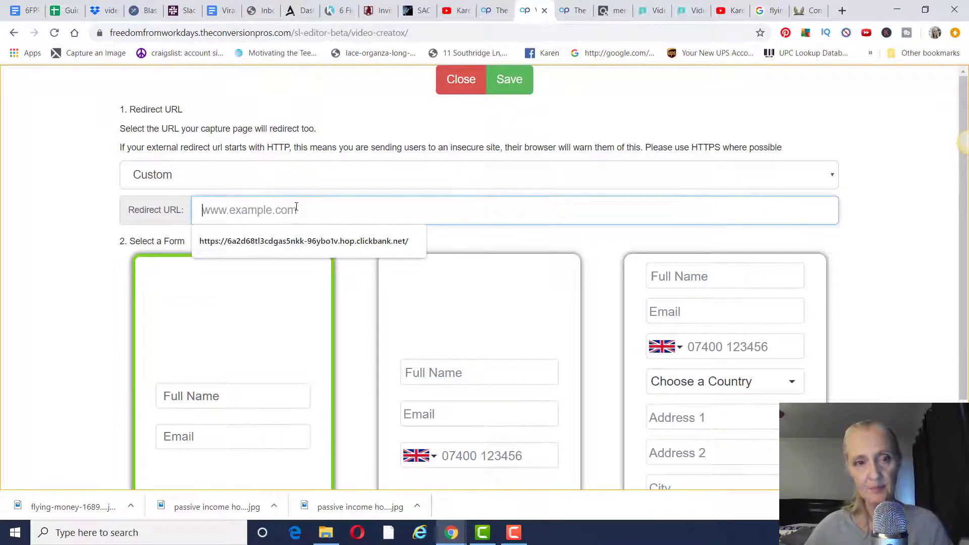
key(ctrl+v)
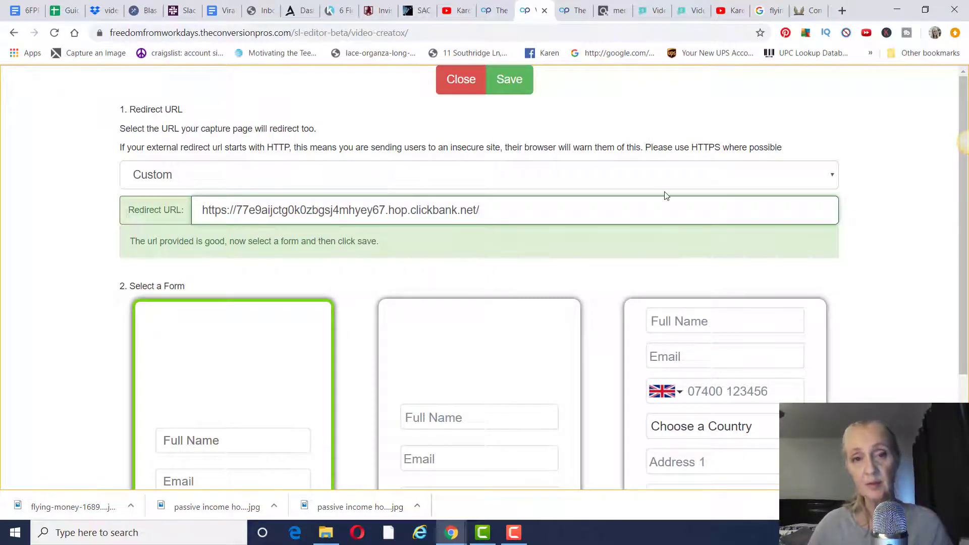
click(653, 11)
scroll(790, 231, down, 3)
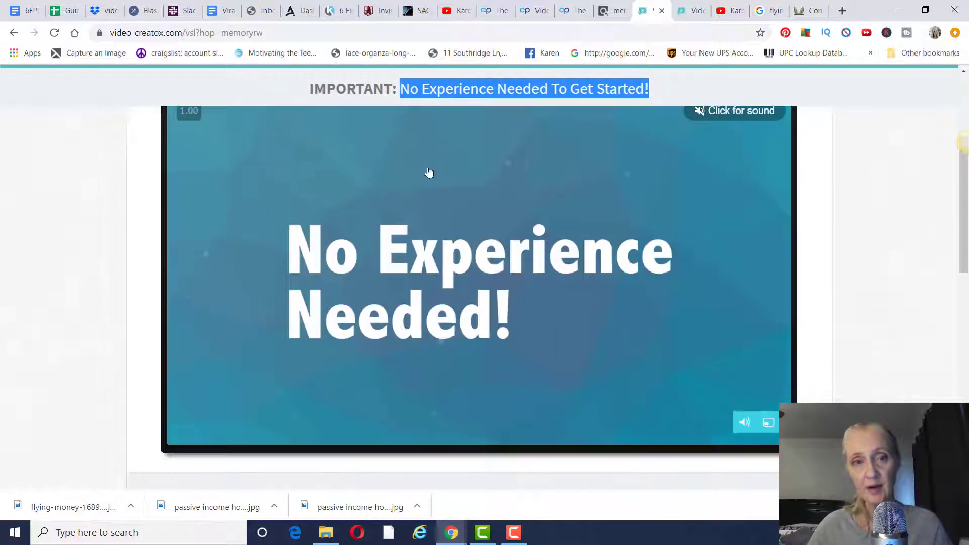
- Scroll through the Video Creatox sales offer, then return to the Conversion Pros lander editor
scroll(868, 249, up, 3)
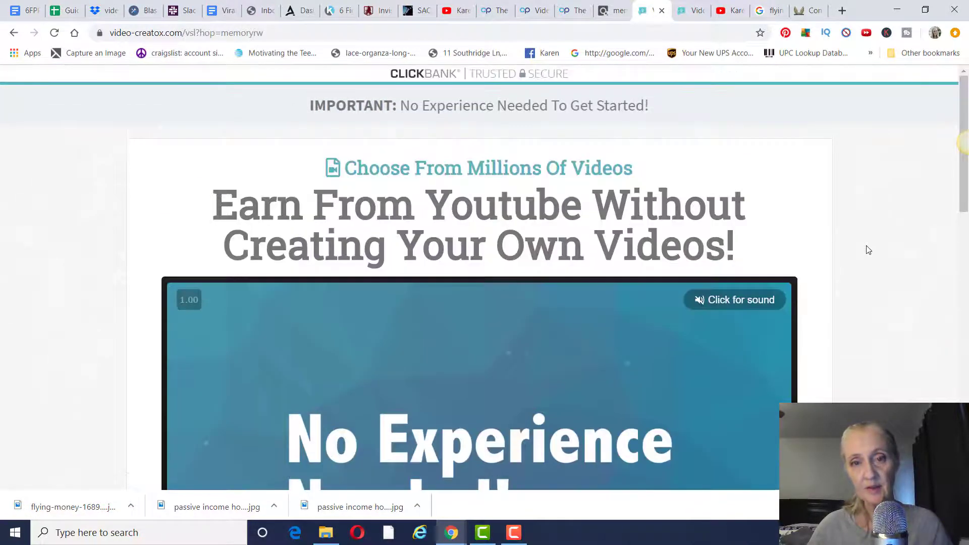
scroll(869, 248, down, 8)
scroll(868, 248, down, 5)
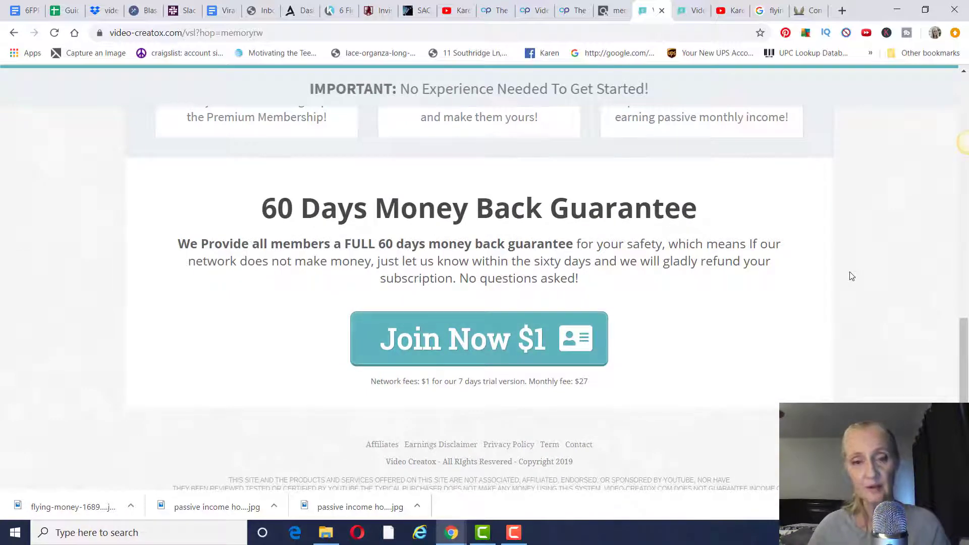
scroll(854, 277, up, 10)
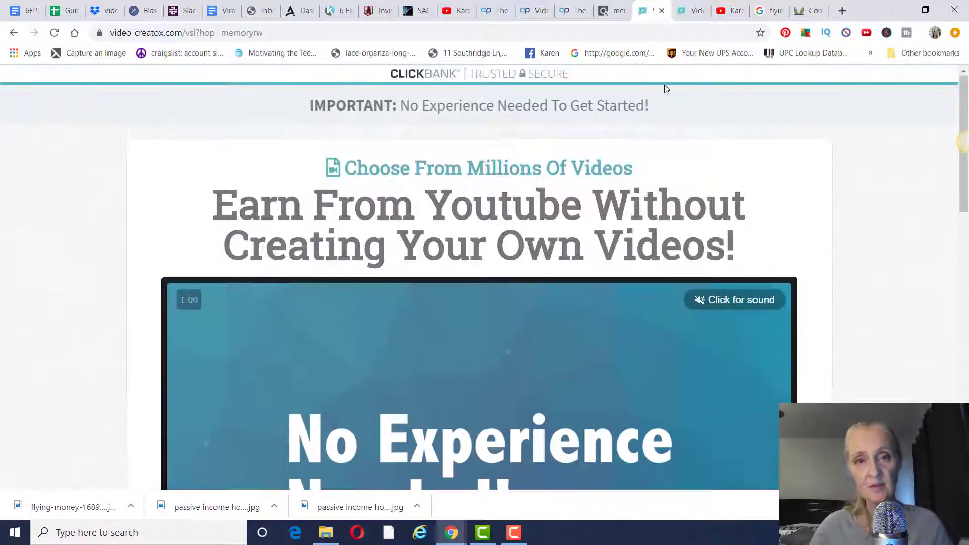
click(533, 11)
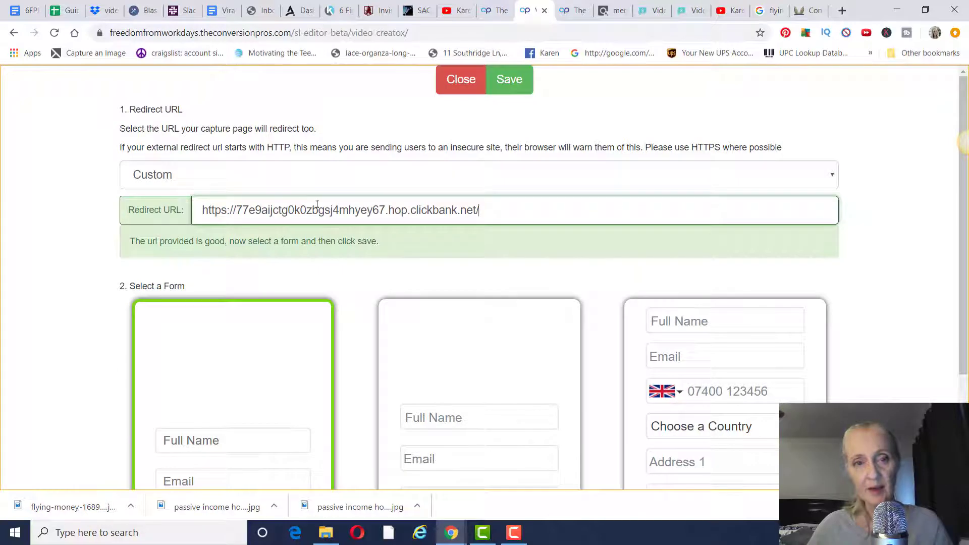
- Save the form settings, then replace the signup button's old text with 'Find Out How HERE'
click(519, 87)
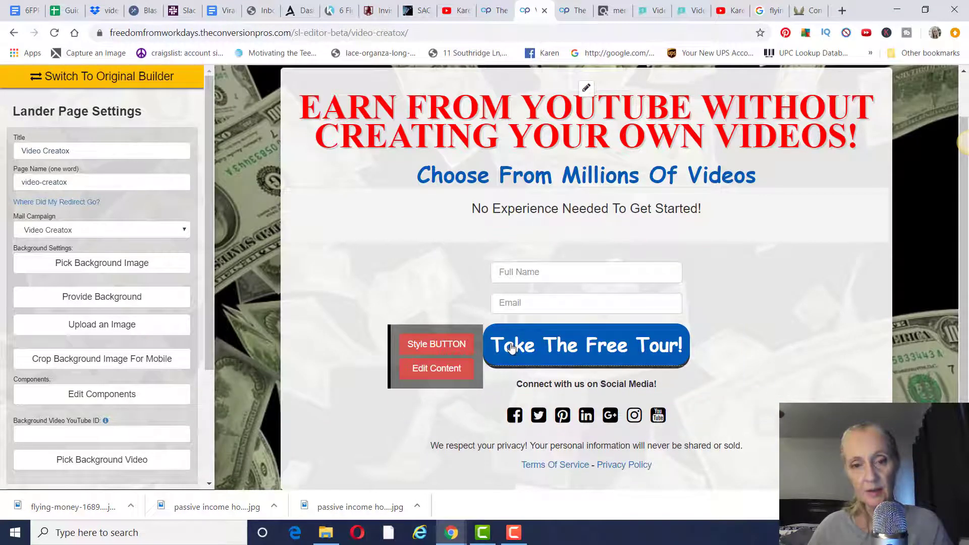
click(456, 373)
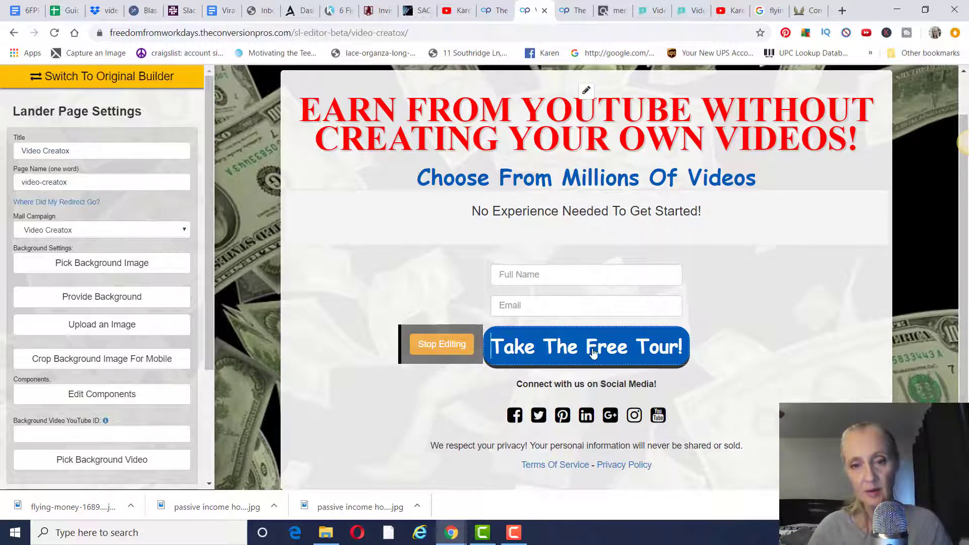
key(BackSpace)
key(BackSpace)
key(BackSpace)
key(BackSpace)
key(BackSpace)
key(BackSpace)
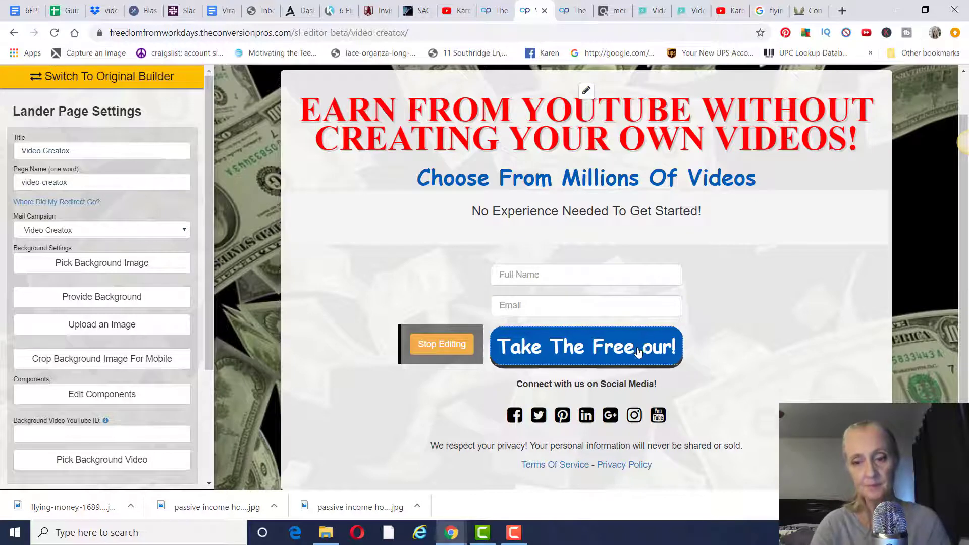
key(BackSpace)
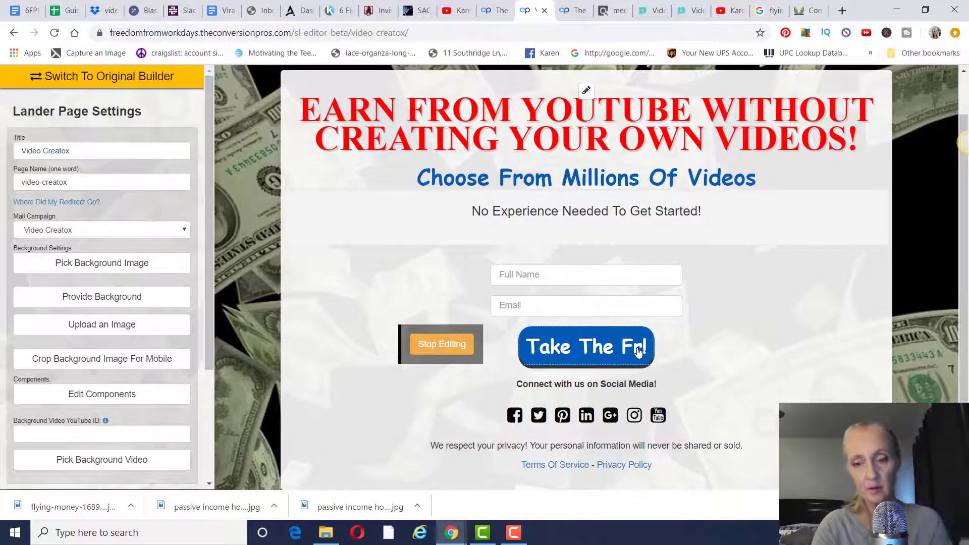
key(Delete)
key(BackSpace)
key(BackSpace)
key(BackSpace)
key(BackSpace)
key(BackSpace)
key(BackSpace)
key(BackSpace)
key(BackSpace)
key(BackSpace)
key(BackSpace)
key(BackSpace)
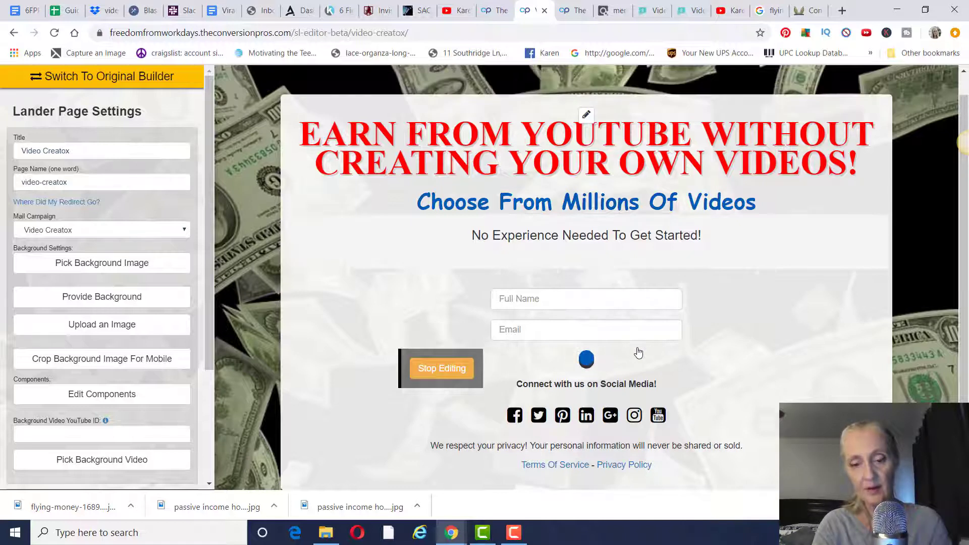
text(Find)
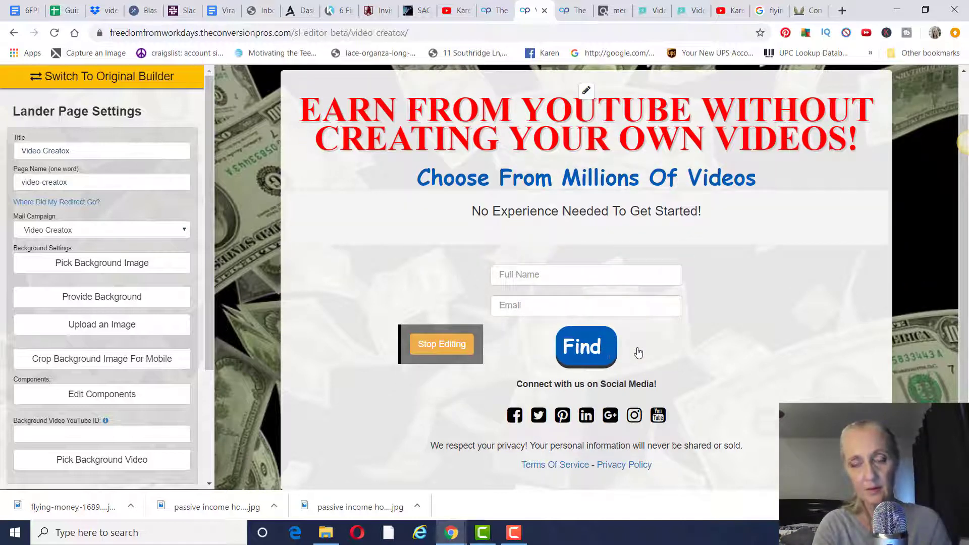
text( Out Ho)
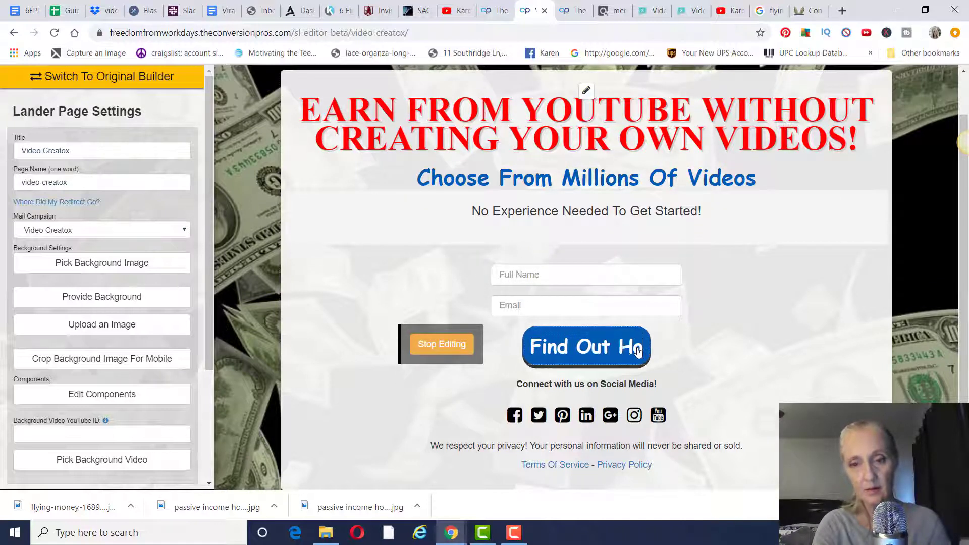
text(w HERE)
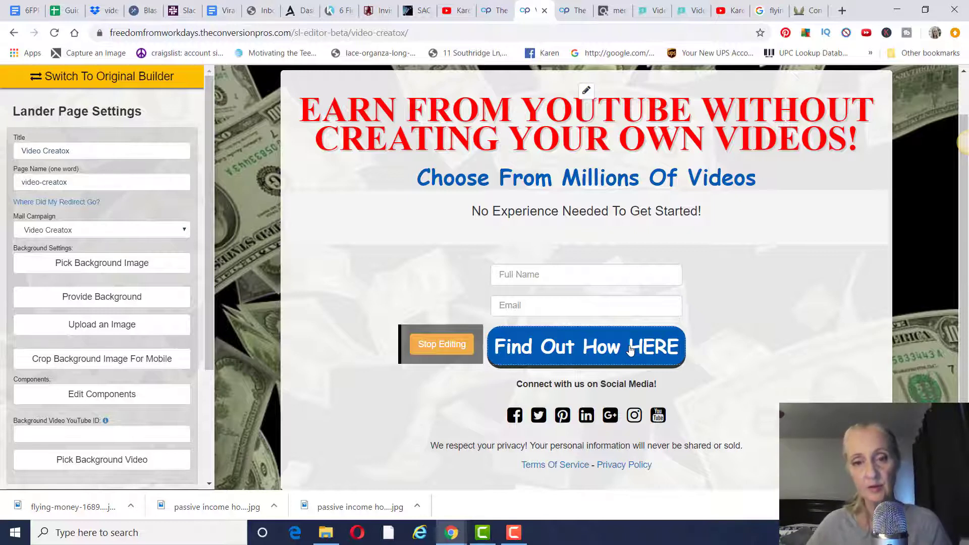
click(451, 351)
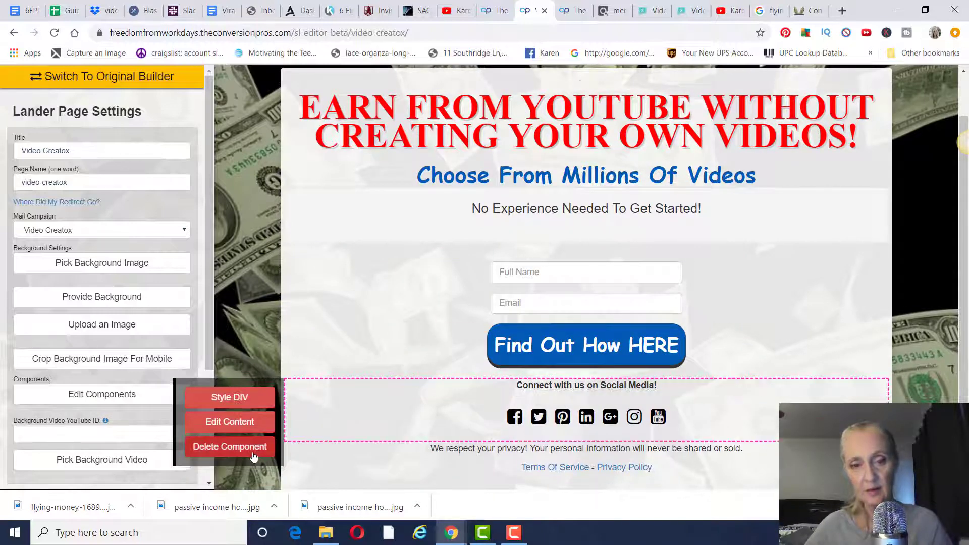
- Delete the 'Connect with us on Social Media' block and confirm its removal
click(254, 452)
click(239, 468)
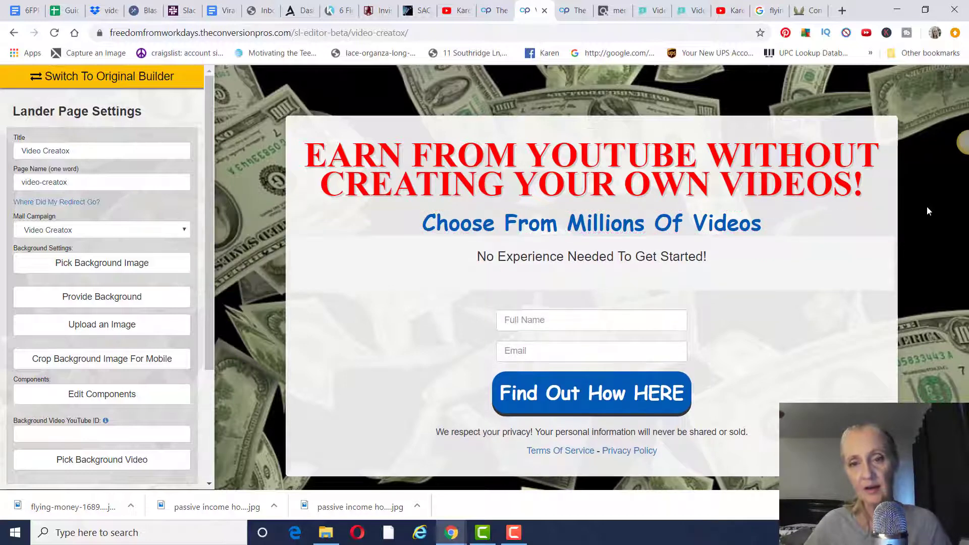
mouse_move(239, 174)
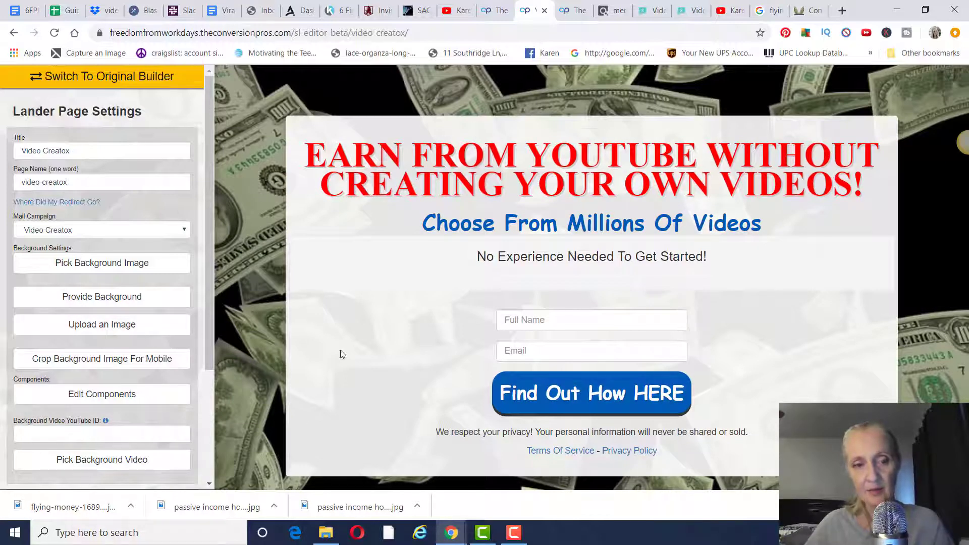
mouse_move(821, 292)
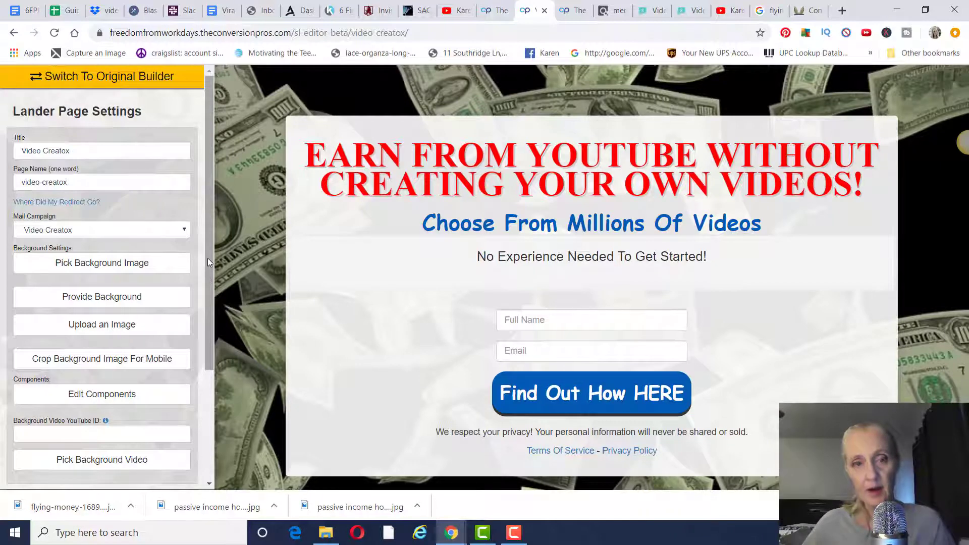
- Save the Video Creatox lander with Save Lander, then switch to The Conversion Pros templates tab
drag(208, 258, 152, 411)
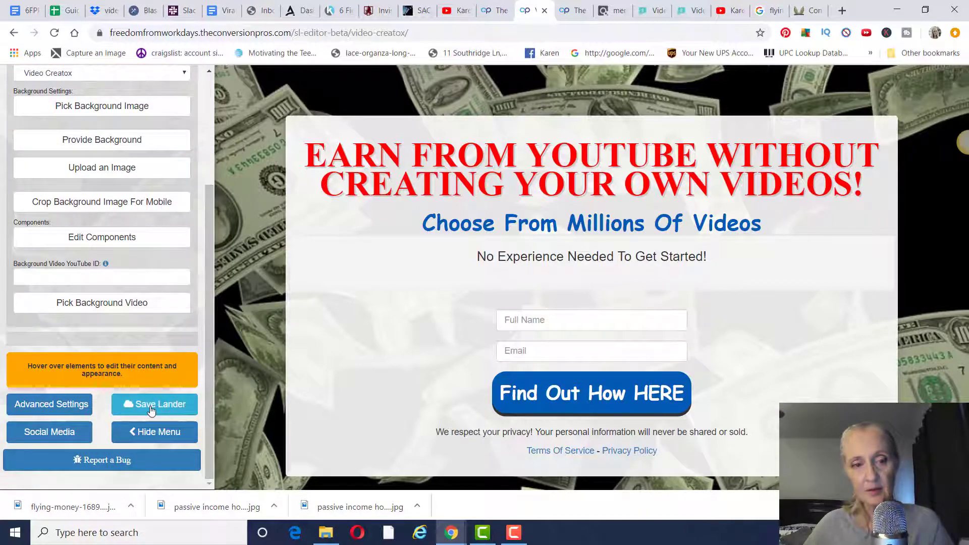
click(152, 410)
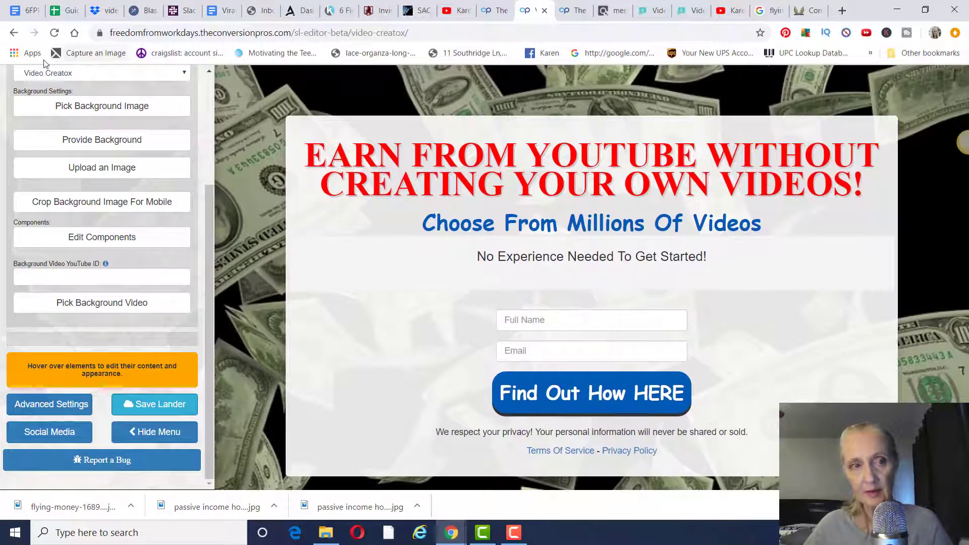
click(496, 11)
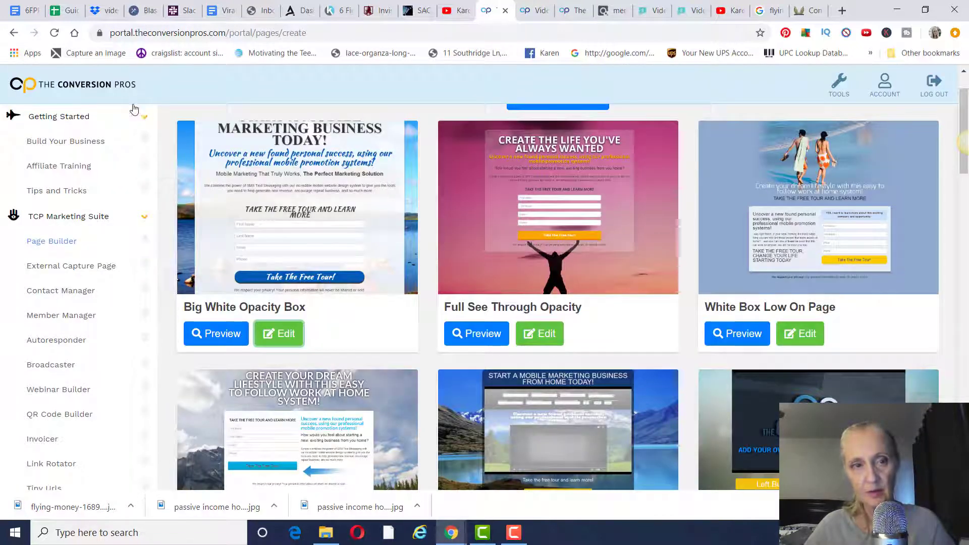
- Copy the video-creatox page's public link from the Page Builder list and open a new browser tab
click(103, 88)
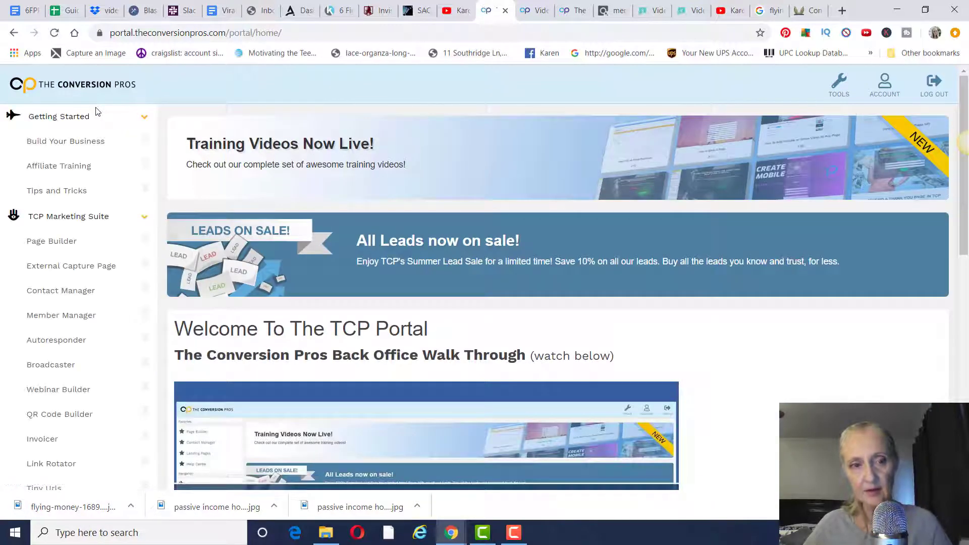
click(49, 243)
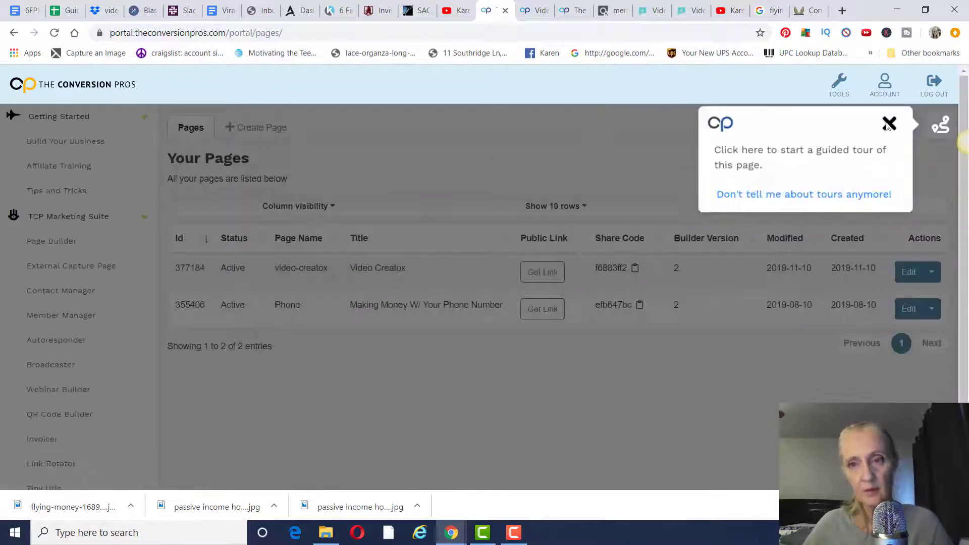
click(890, 123)
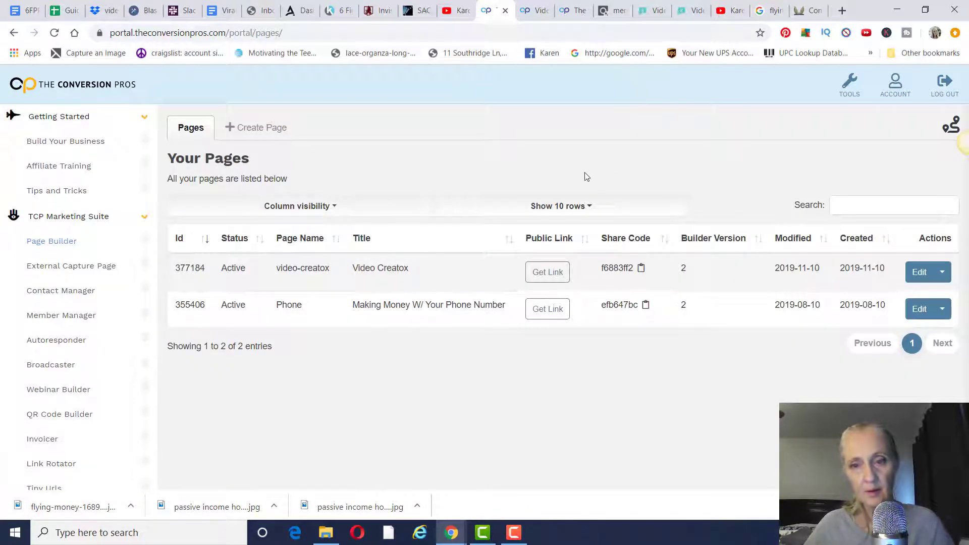
click(545, 279)
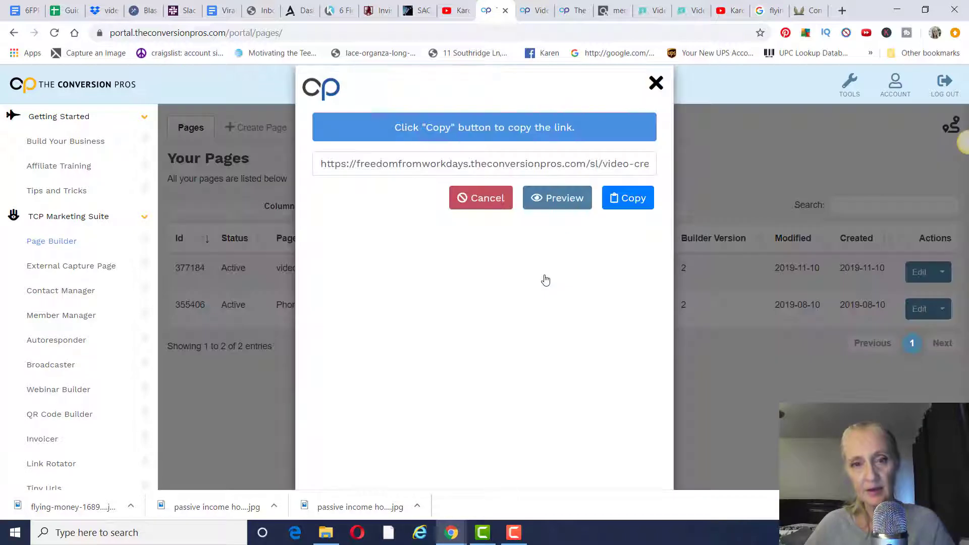
click(635, 204)
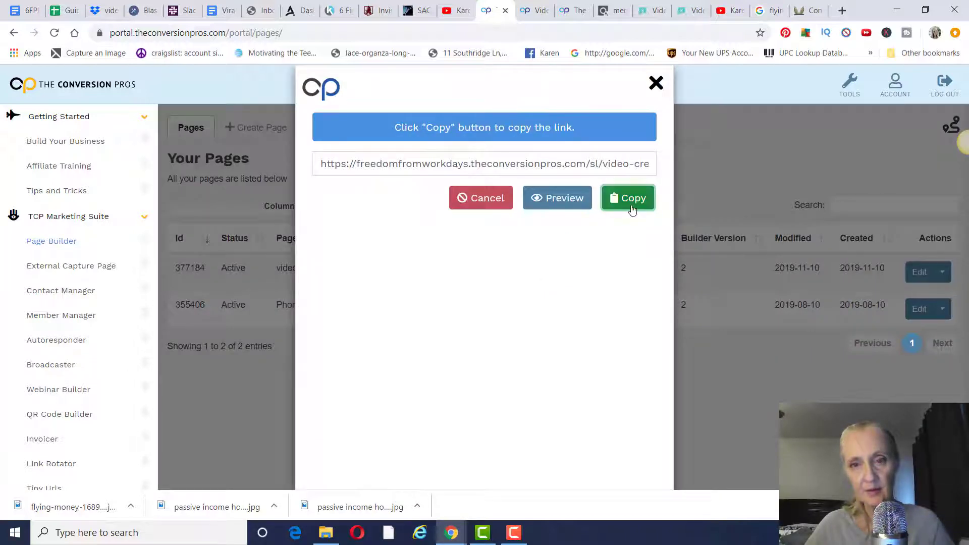
click(742, 119)
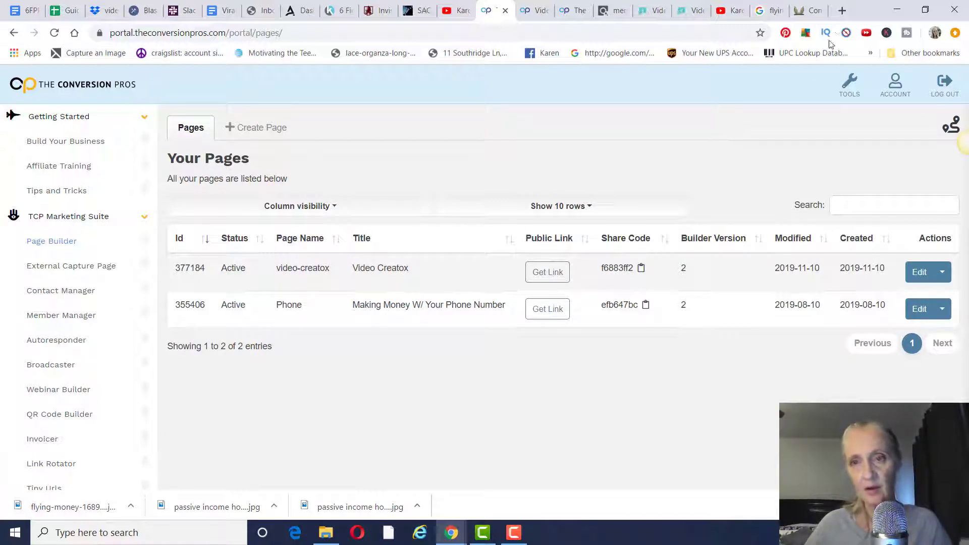
click(841, 11)
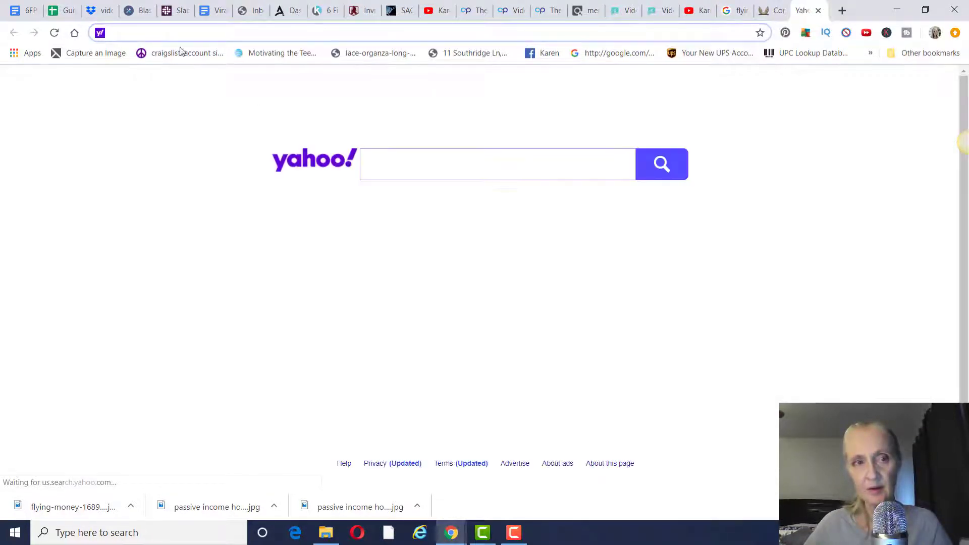
- Paste the lander's public link into the address bar and load the published page
right_click(175, 36)
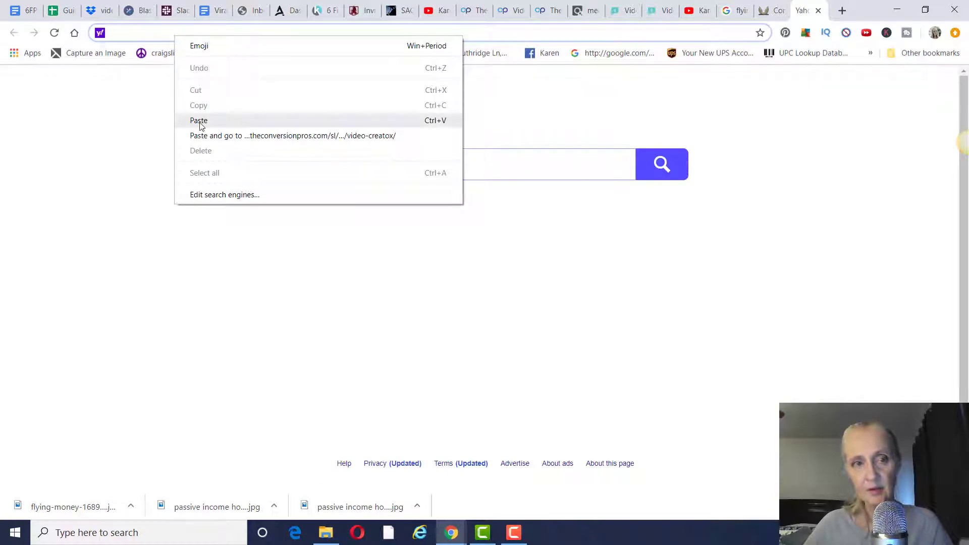
click(197, 119)
key(Return)
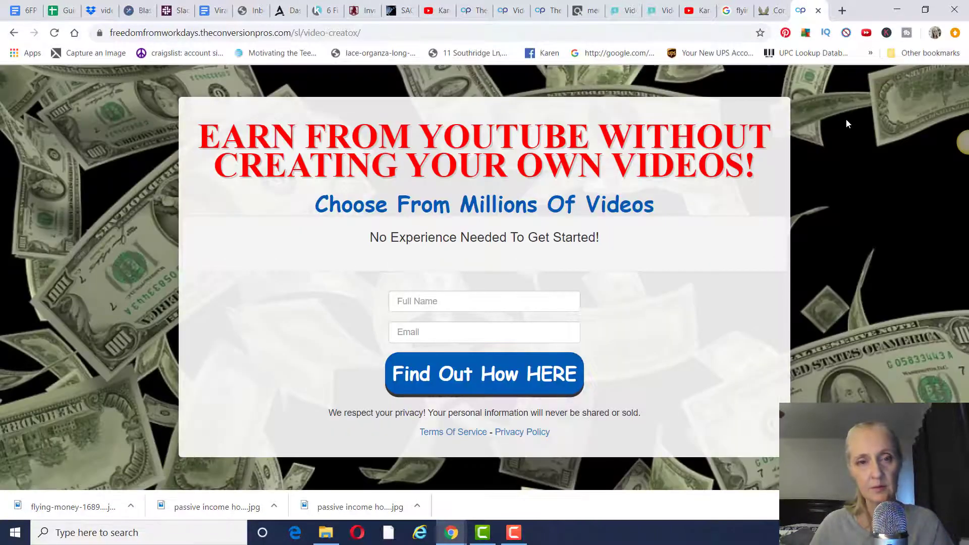
- Fill the form with a saved full name and an email address, then submit via Find Out How HERE
click(445, 305)
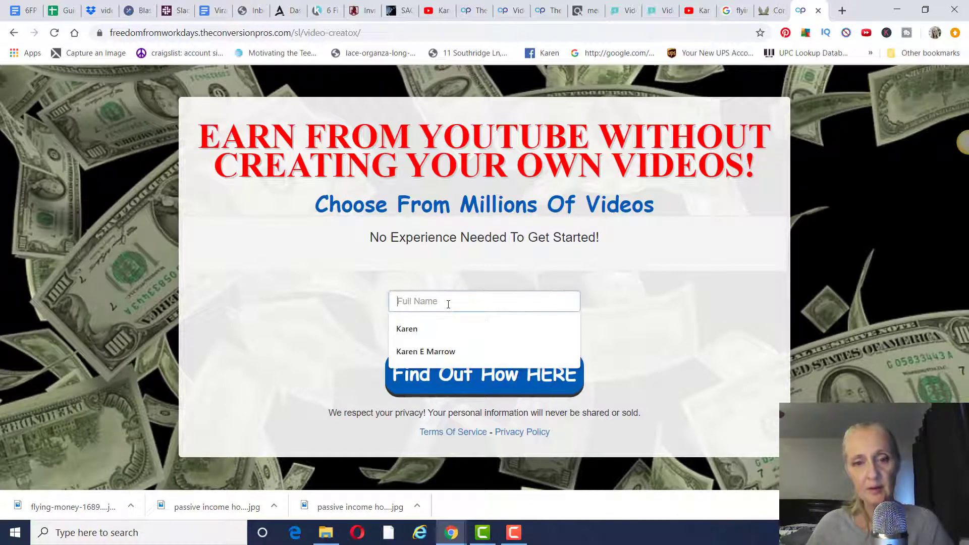
click(425, 351)
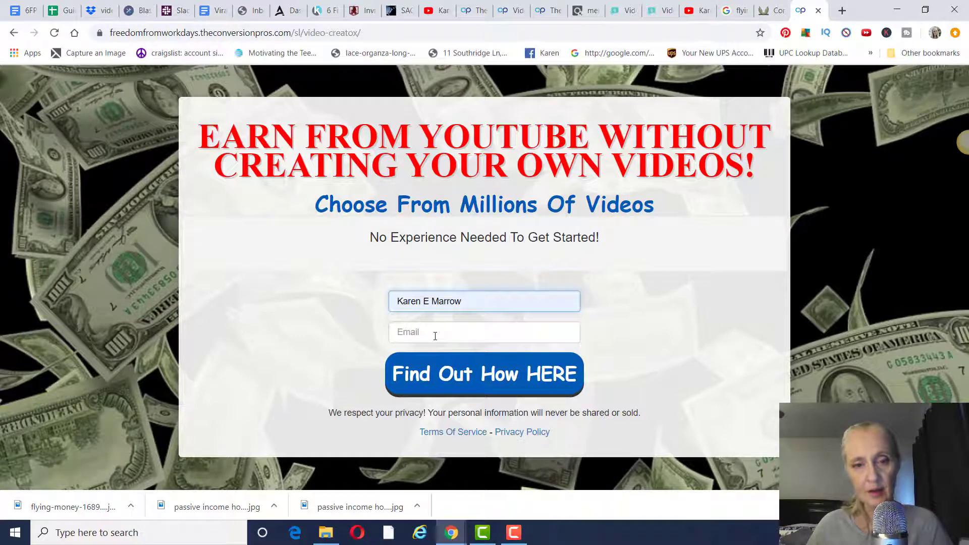
click(436, 336)
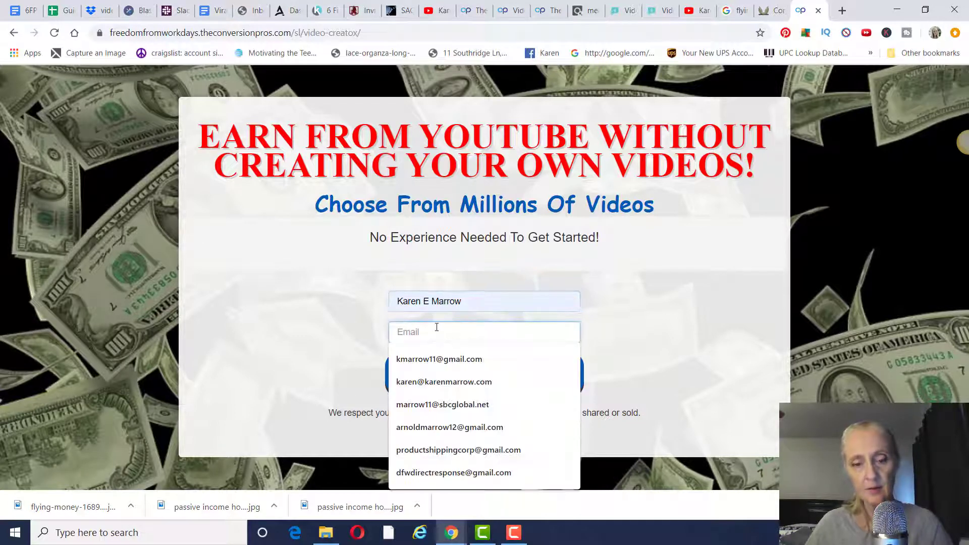
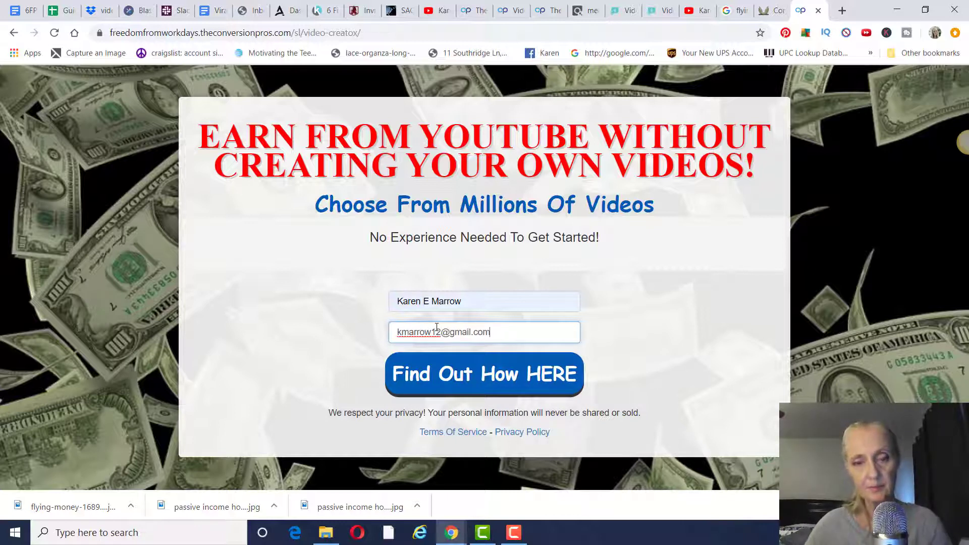
key(Tab)
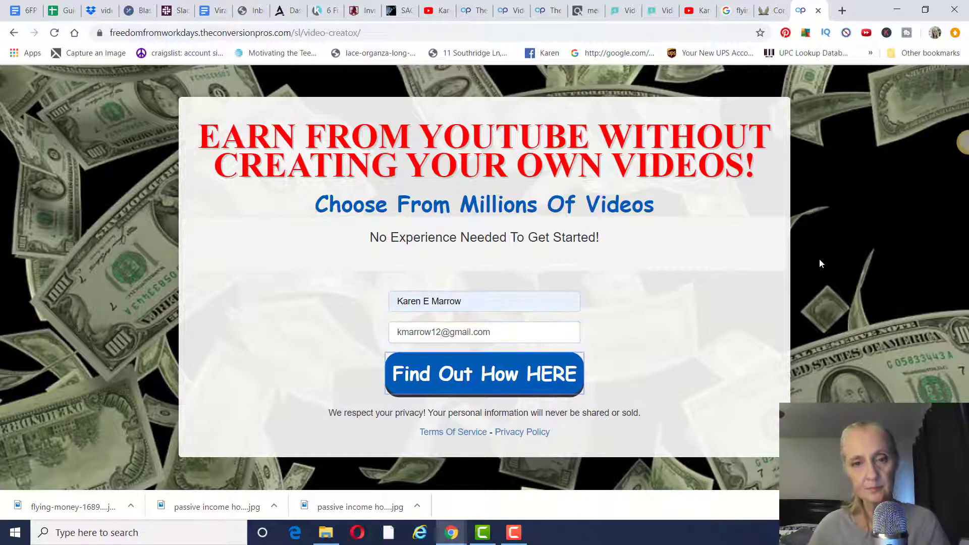
key(Return)
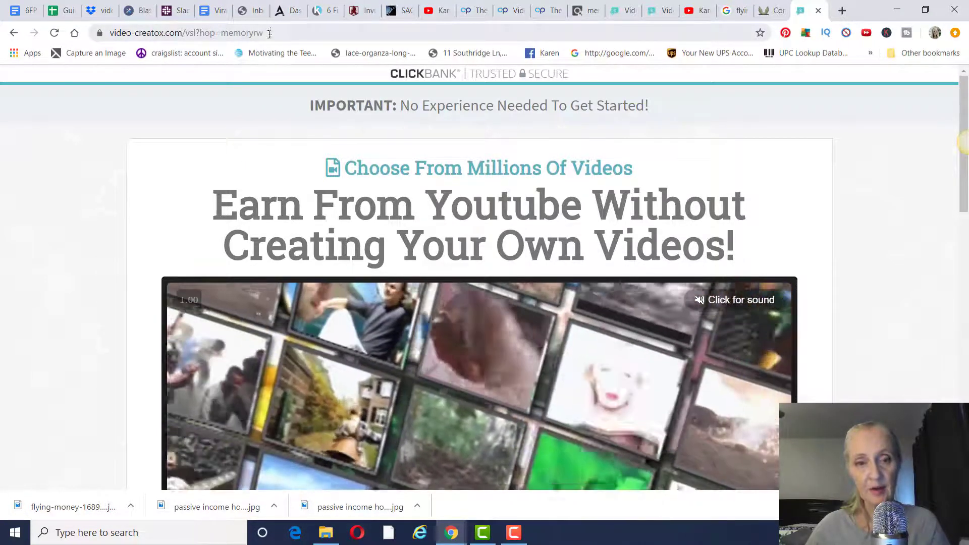
scroll(830, 165, down, 12)
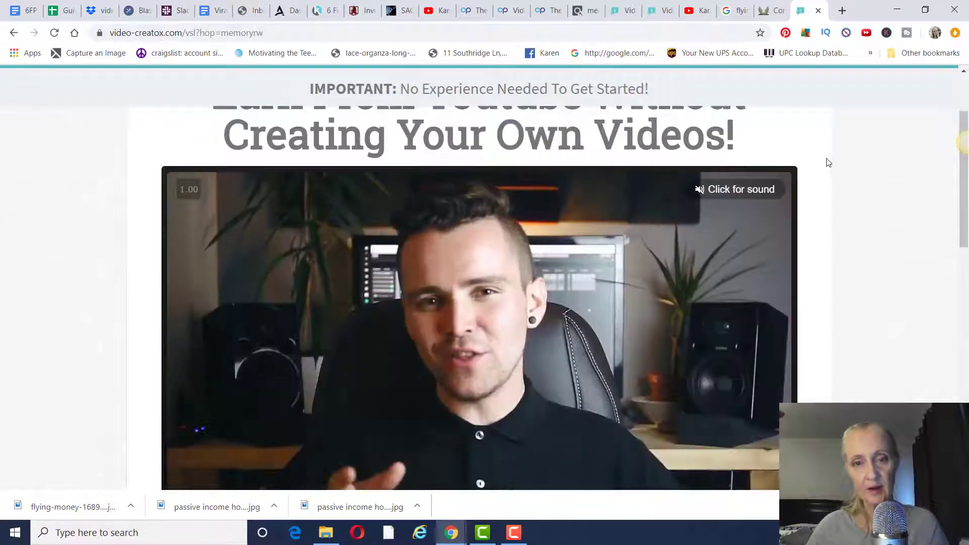
scroll(823, 163, down, 4)
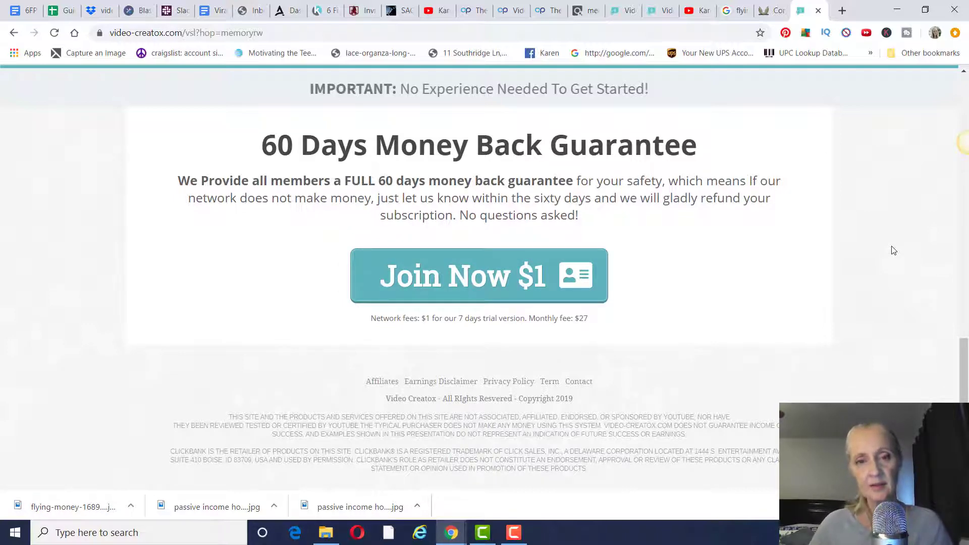
scroll(892, 250, up, 15)
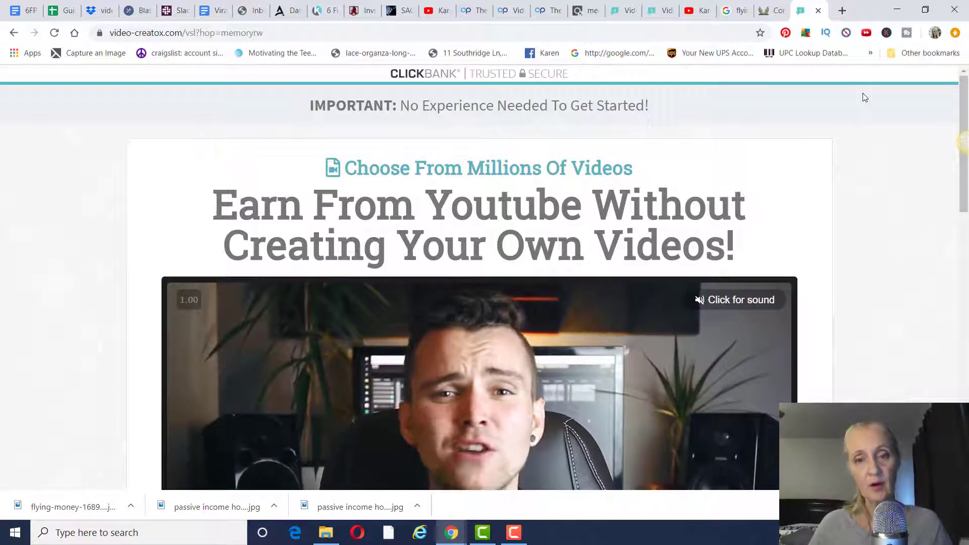
scroll(870, 103, down, 2)
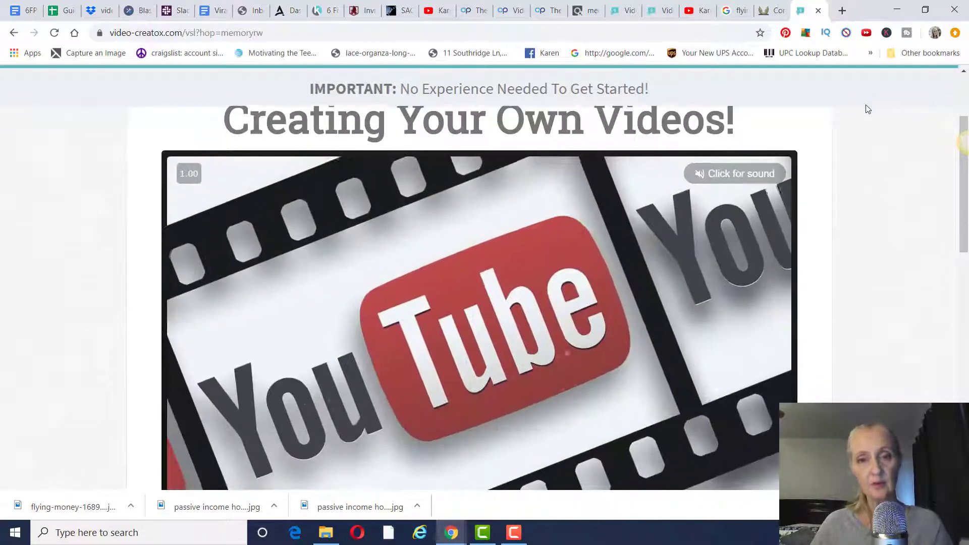
scroll(866, 108, up, 2)
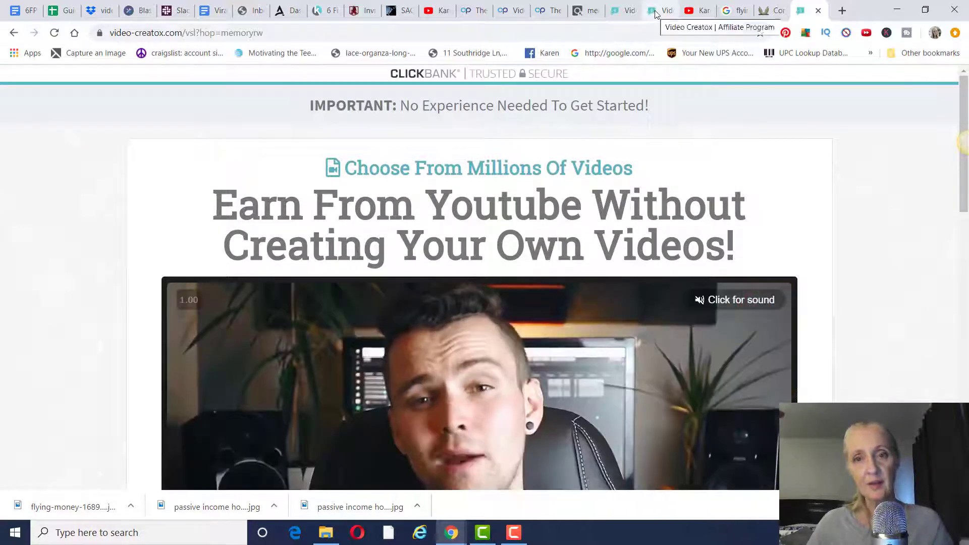
- Scroll through the Video Creatox Affiliate Program page (70% recurring commissions), then switch to the YouTube channel
click(657, 11)
scroll(707, 121, down, 9)
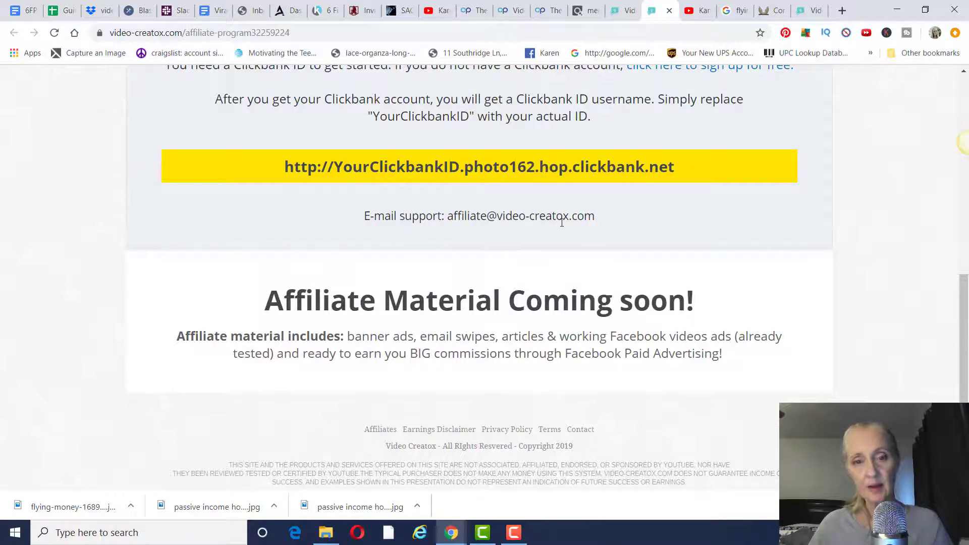
scroll(460, 325, down, 1)
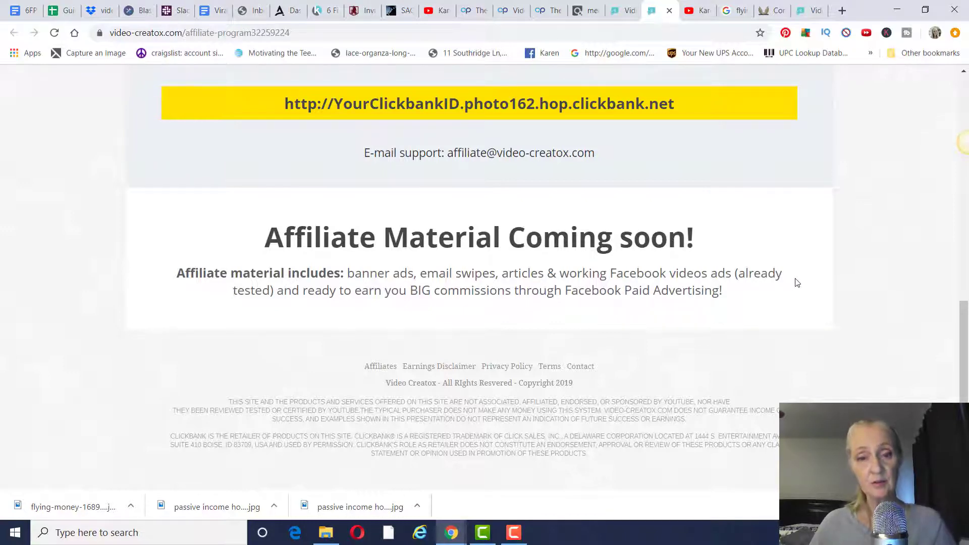
scroll(797, 282, up, 10)
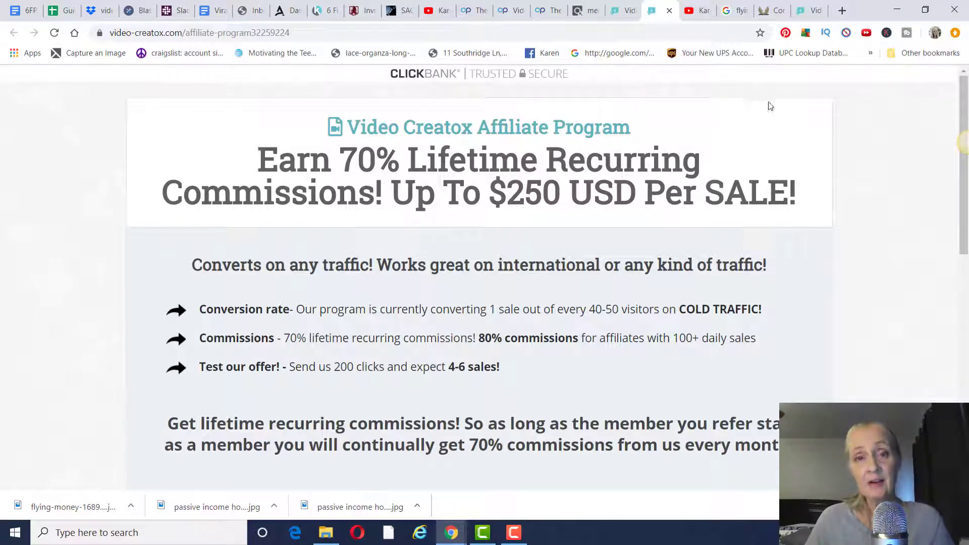
click(438, 12)
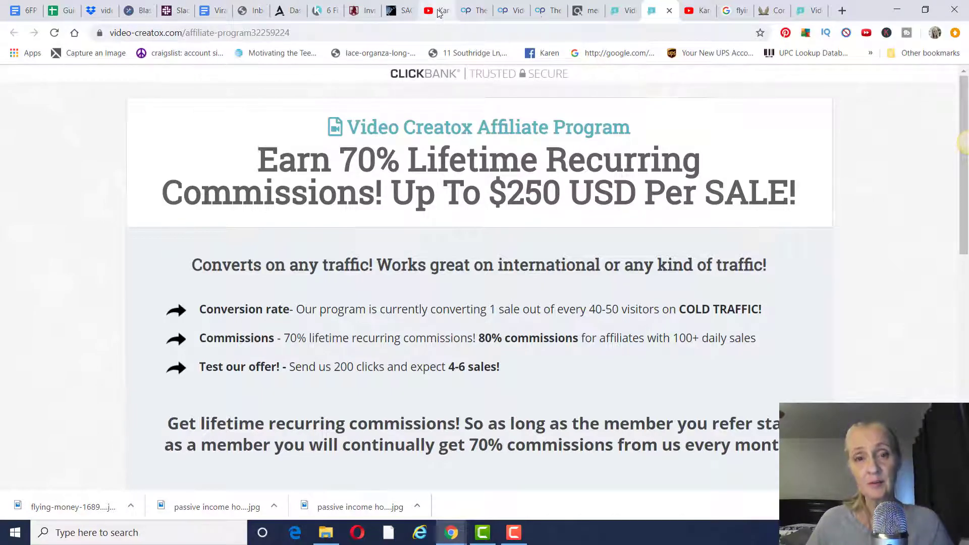